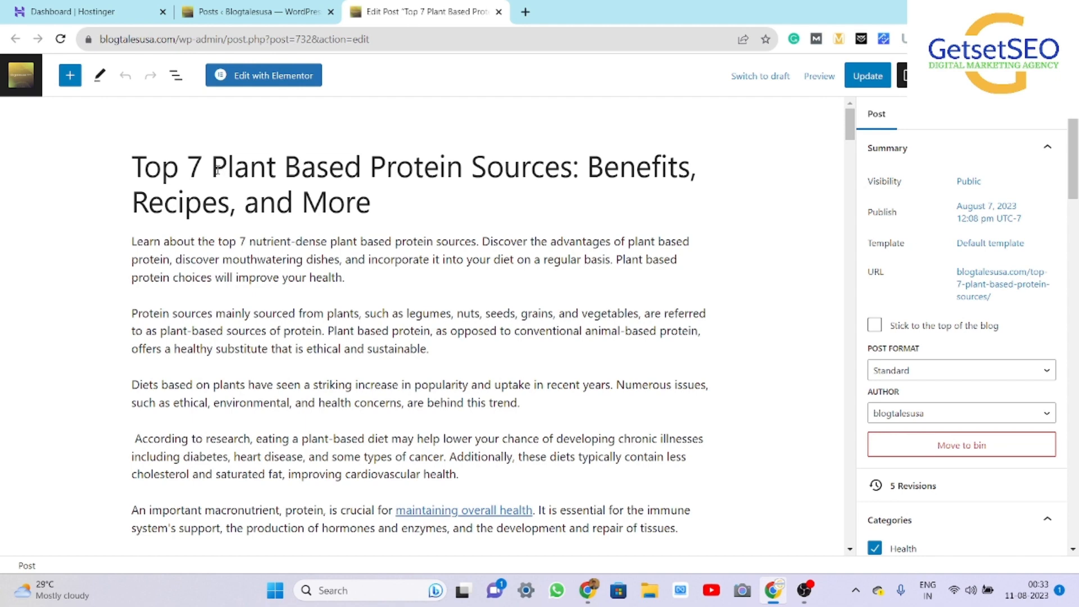
Copy the phrase "Plant Based Protein Sources" from the post title and use it as the alt text of the image under Seitan.
{"action": "left_click_drag", "start_coordinate": [213, 169], "coordinate": [573, 167]}
{"action": "key", "text": "ctrl+c"}
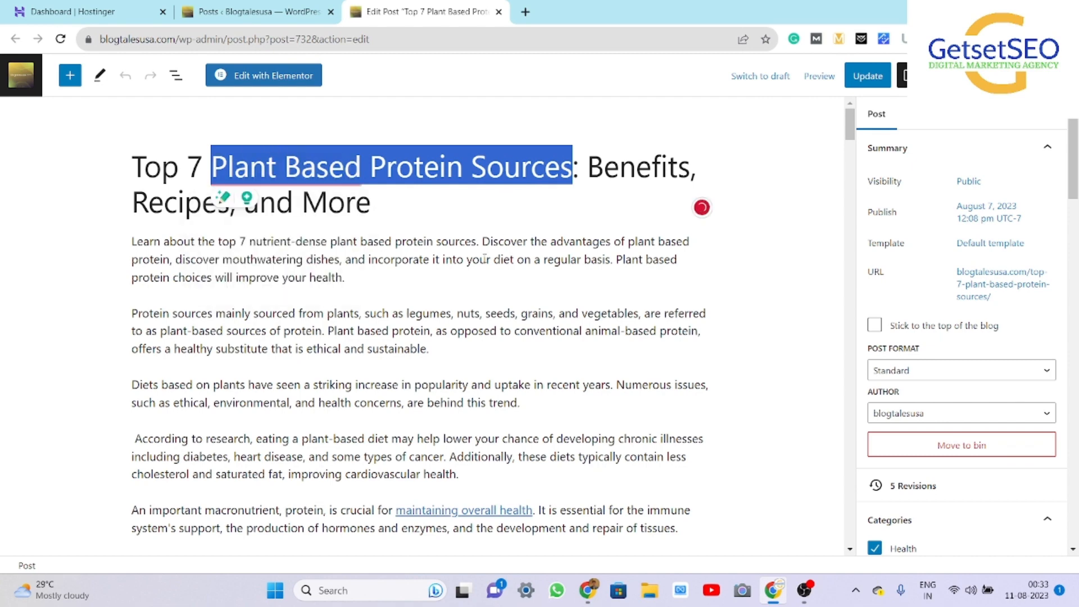
{"action": "left_click", "coordinate": [484, 259]}
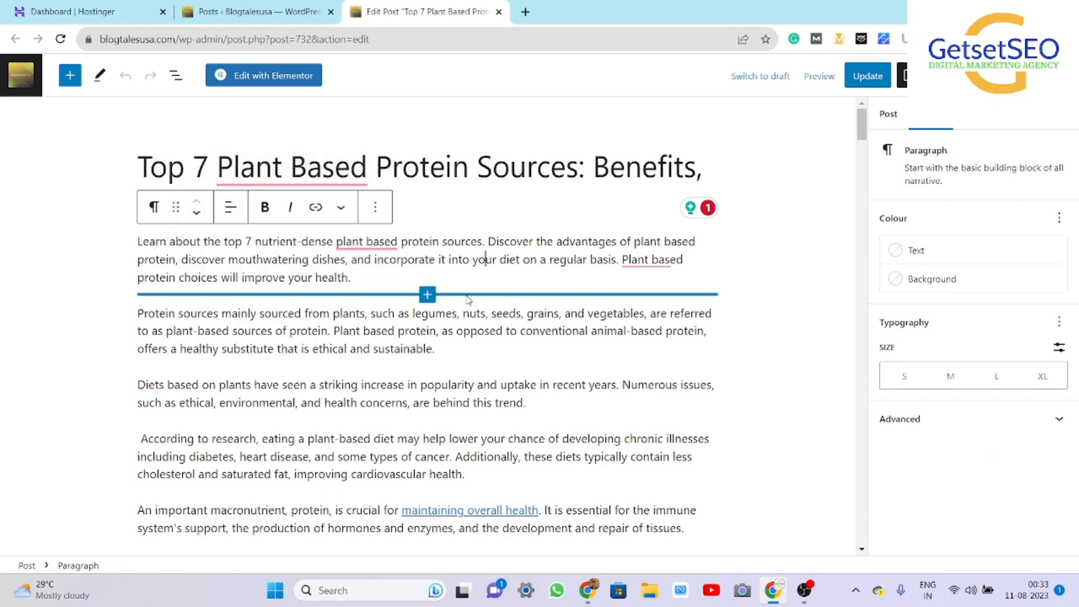
{"action": "scroll", "coordinate": [467, 298], "scroll_direction": "down", "scroll_amount": 5}
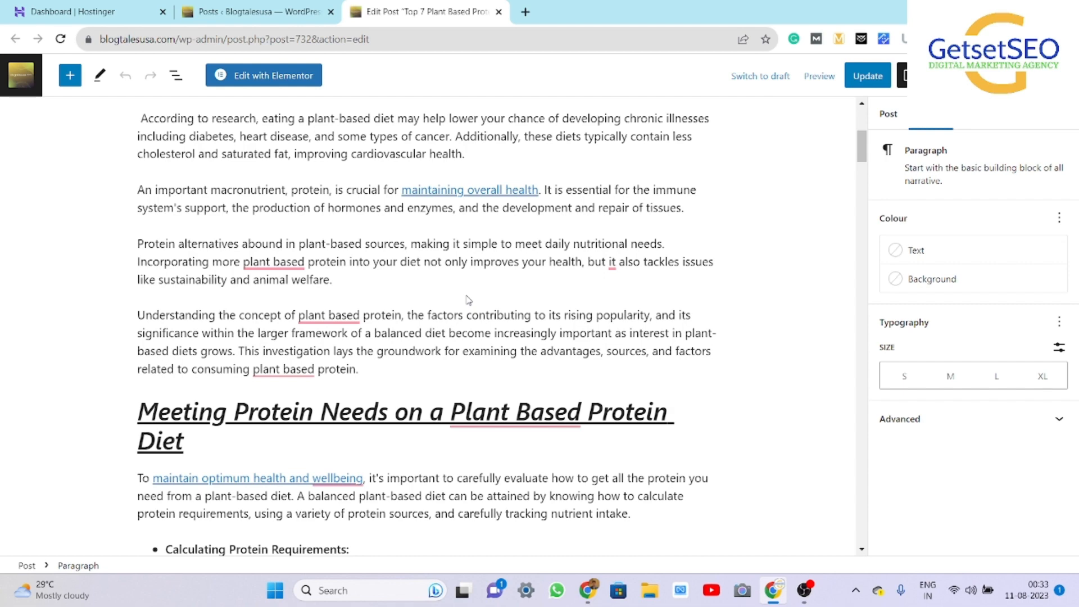
{"action": "scroll", "coordinate": [466, 300], "scroll_direction": "down", "scroll_amount": 4}
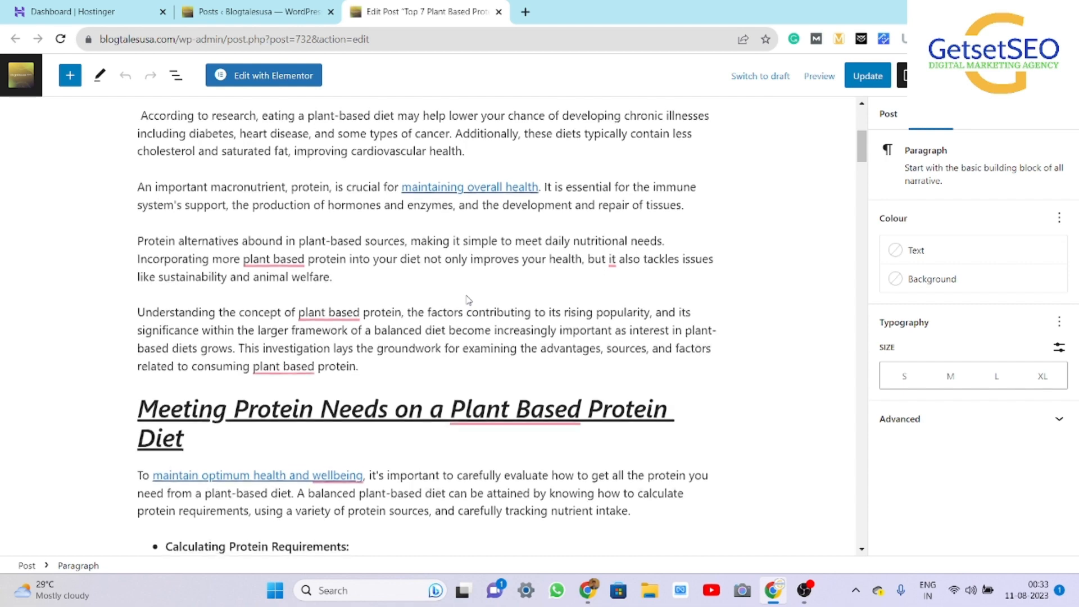
{"action": "scroll", "coordinate": [467, 295], "scroll_direction": "down", "scroll_amount": 18}
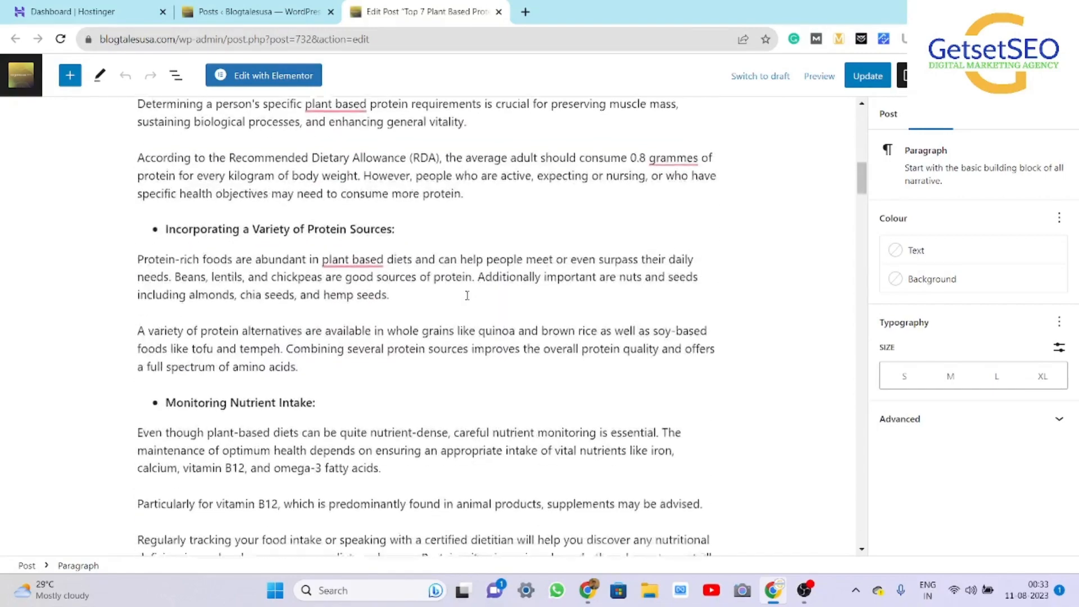
{"action": "scroll", "coordinate": [466, 300], "scroll_direction": "down", "scroll_amount": 1}
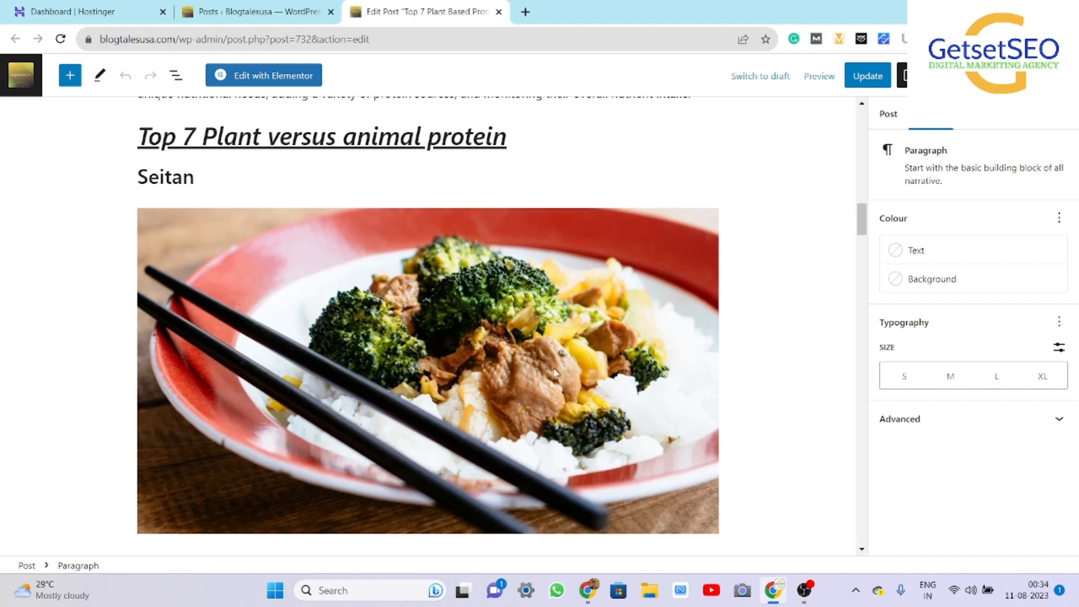
{"action": "scroll", "coordinate": [554, 373], "scroll_direction": "down", "scroll_amount": 2}
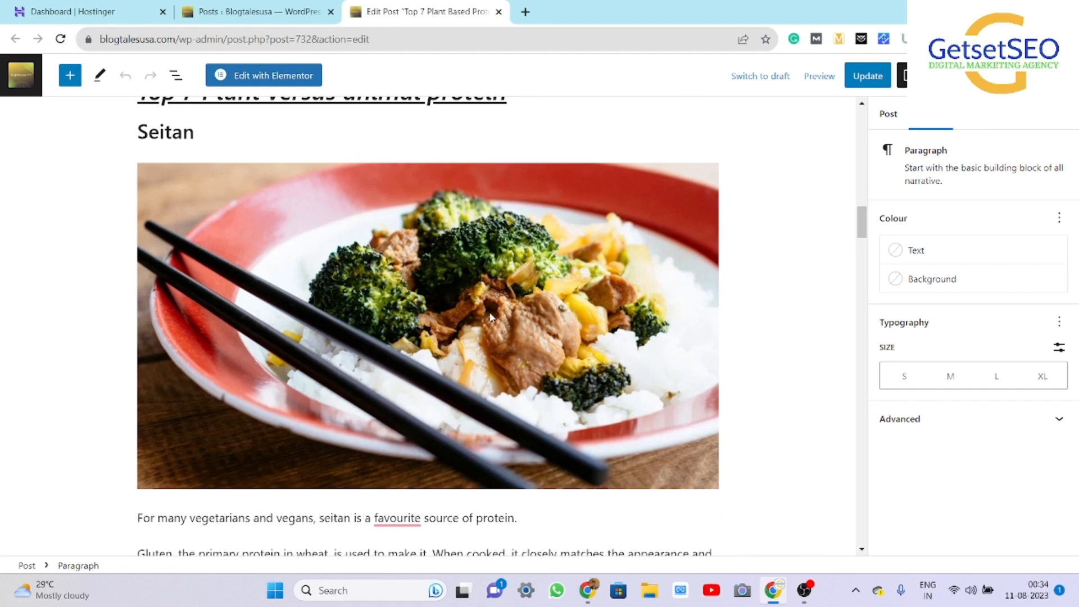
{"action": "left_click", "coordinate": [490, 316]}
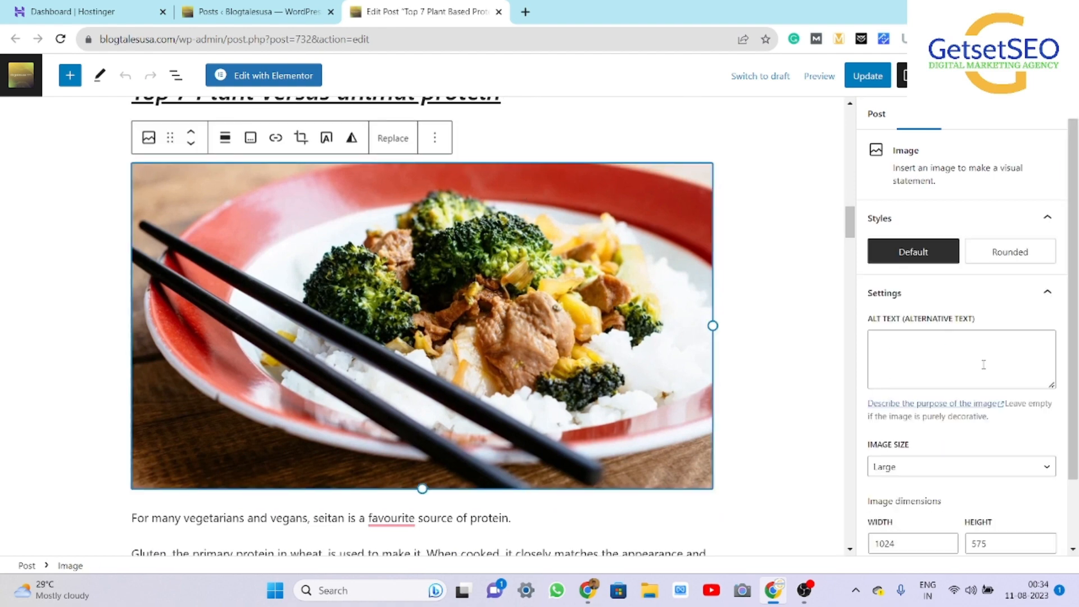
{"action": "left_click", "coordinate": [908, 344]}
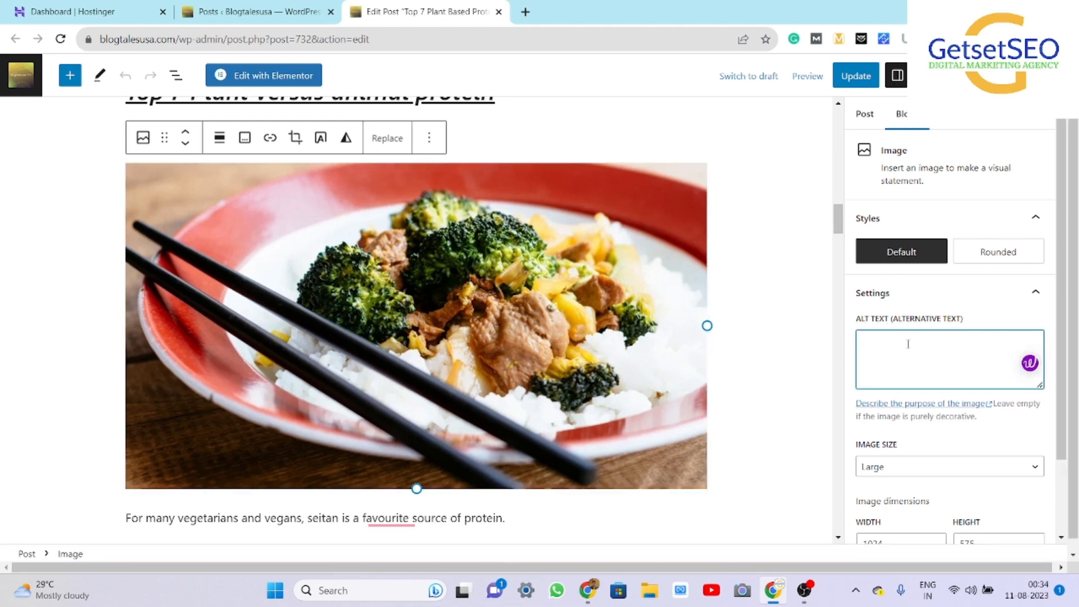
{"action": "key", "text": "ctrl+v"}
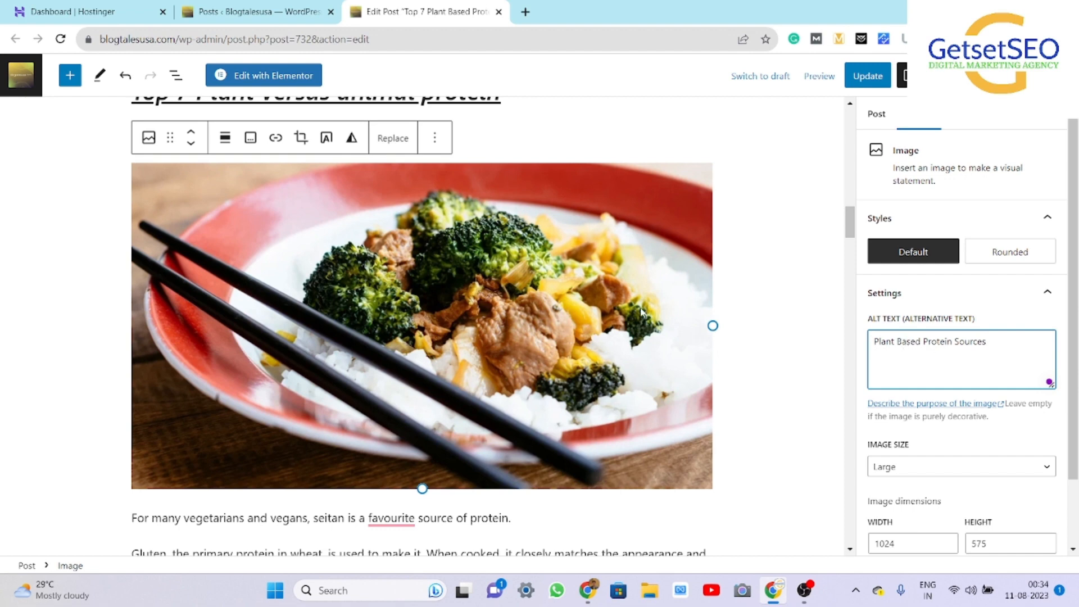
Copy the phrase "Plant versus animal protein" from the heading above the Seitan section.
{"action": "scroll", "coordinate": [639, 307], "scroll_direction": "up", "scroll_amount": 2}
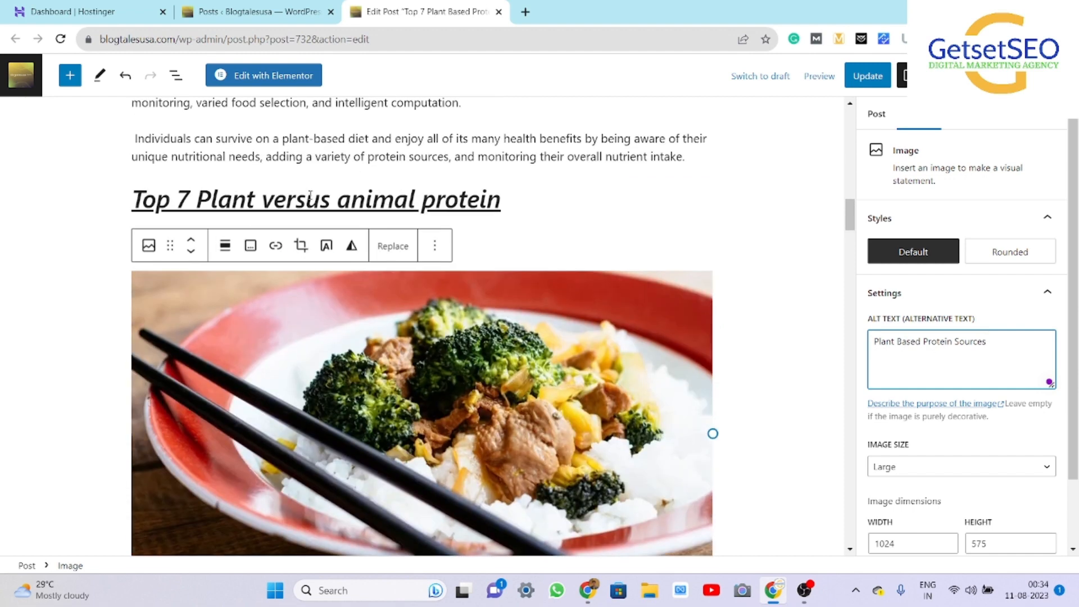
{"action": "left_click", "coordinate": [205, 197]}
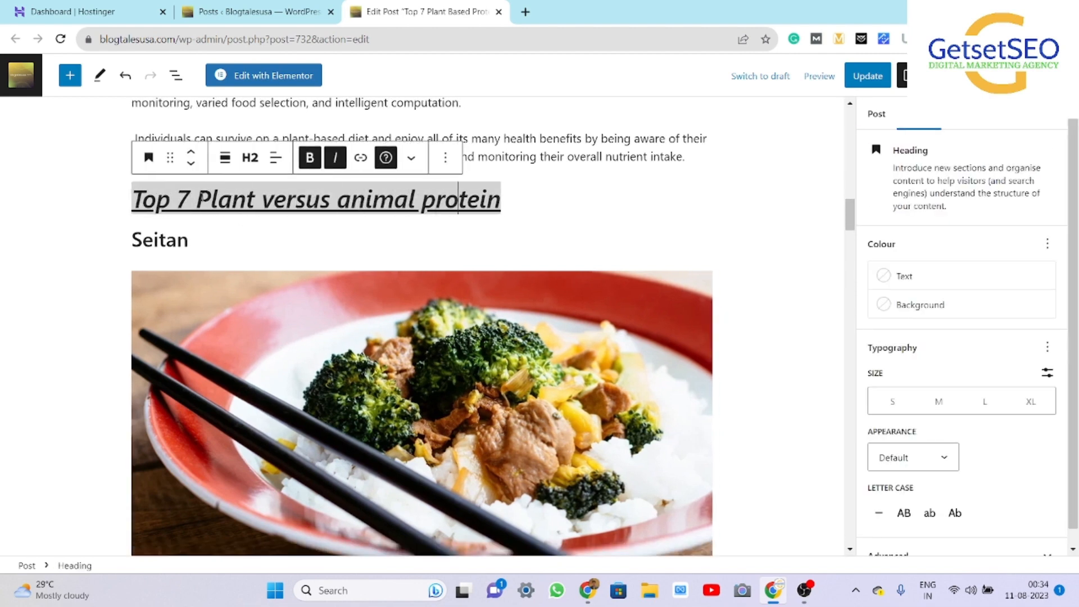
{"action": "left_click_drag", "start_coordinate": [196, 200], "coordinate": [499, 202]}
{"action": "key", "text": "ctrl+c"}
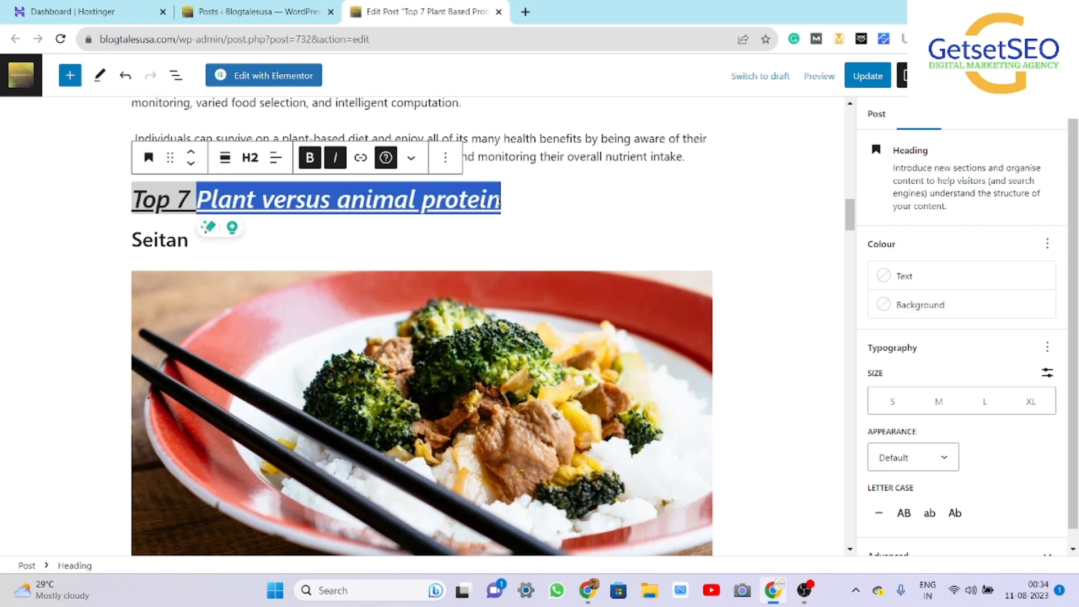
Extend the Seitan image's alt text with "and" plus the copied phrase, giving "Plant Based Protein Sources and Plant versus animal protein".
{"action": "left_click", "coordinate": [485, 367]}
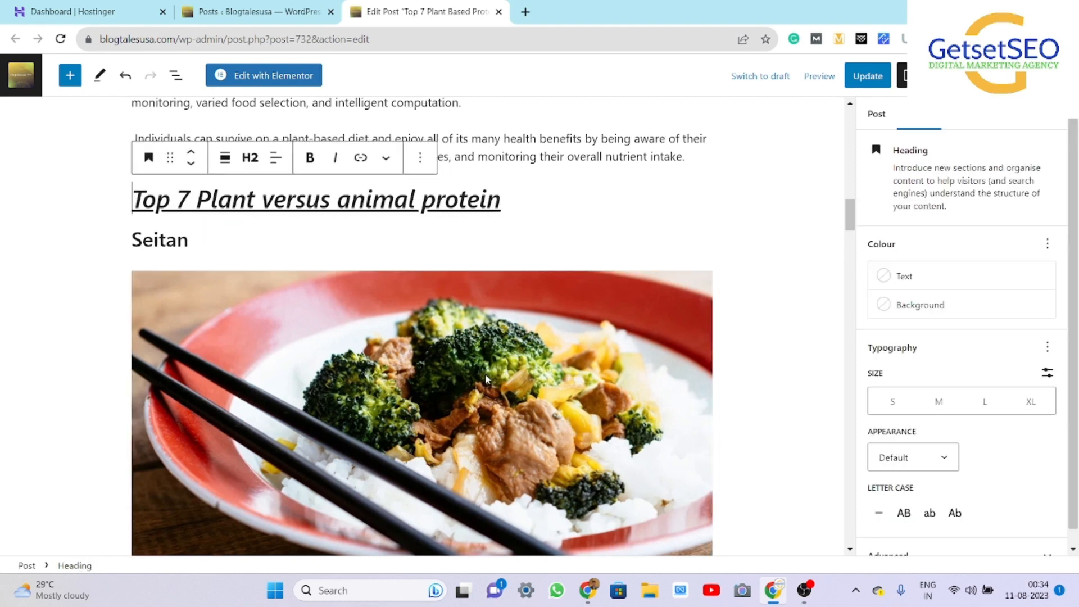
{"action": "left_click", "coordinate": [613, 398]}
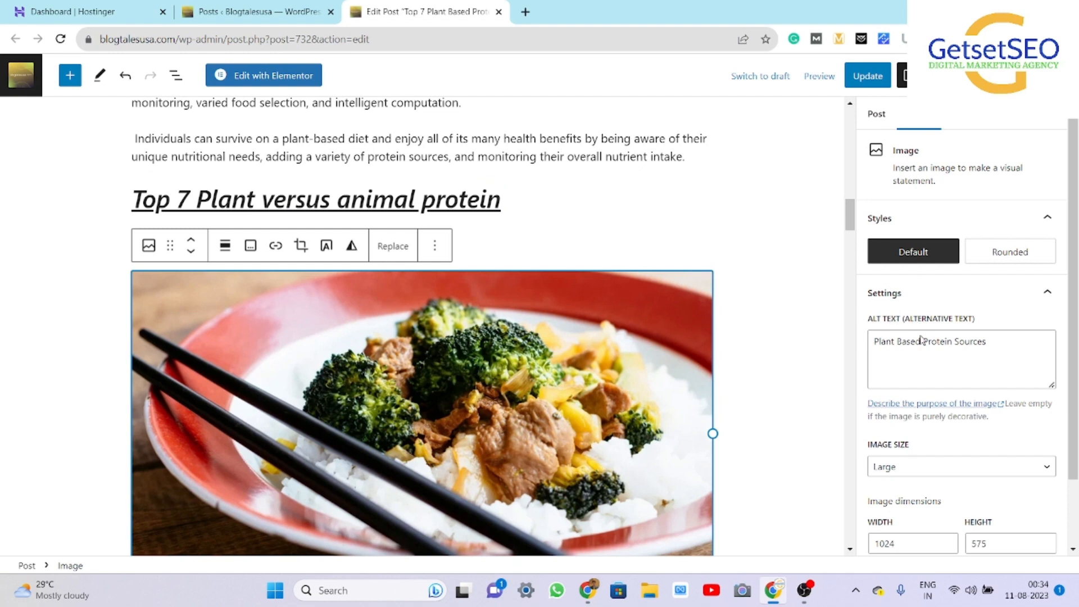
{"action": "left_click", "coordinate": [1006, 340]}
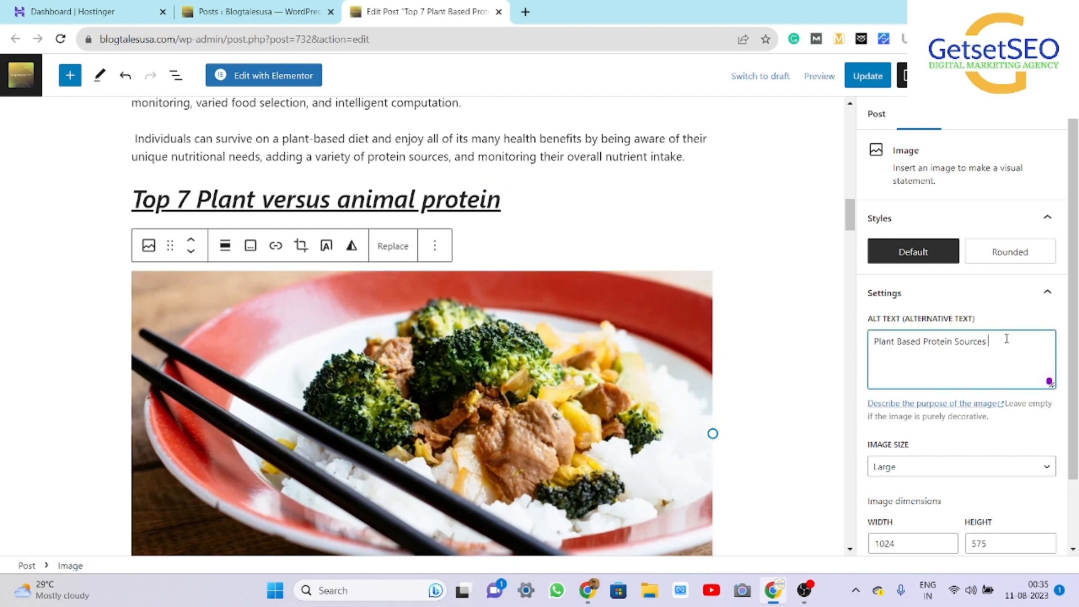
{"action": "type", "text": "and"}
{"action": "key", "text": "ctrl+v"}
{"action": "left_click_drag", "start_coordinate": [986, 344], "coordinate": [1029, 343]}
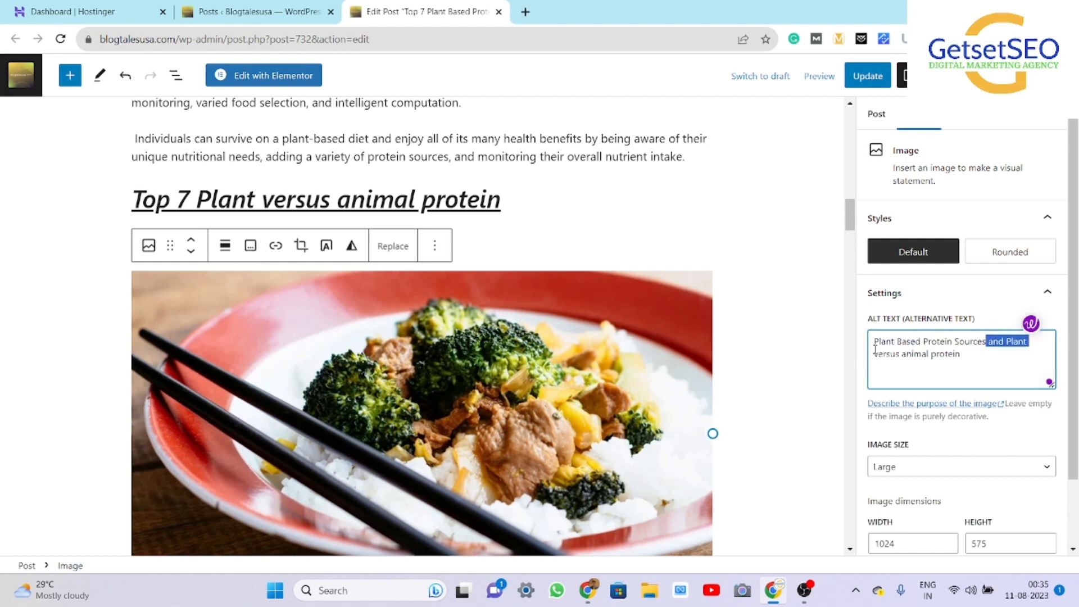
{"action": "left_click_drag", "start_coordinate": [875, 344], "coordinate": [1016, 355]}
{"action": "left_click", "coordinate": [1009, 342]}
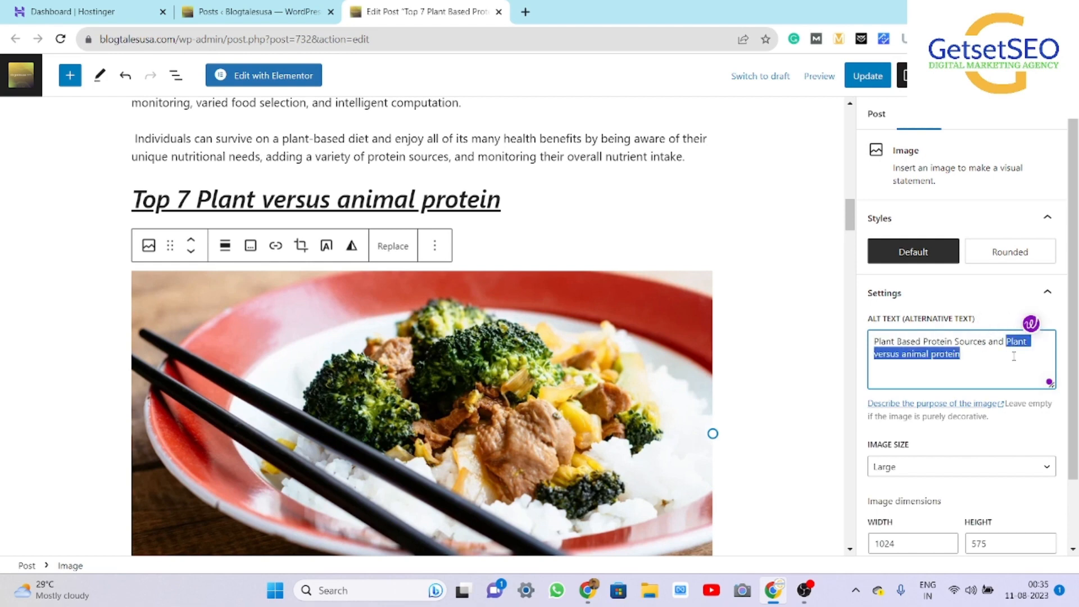
{"action": "left_click", "coordinate": [960, 378]}
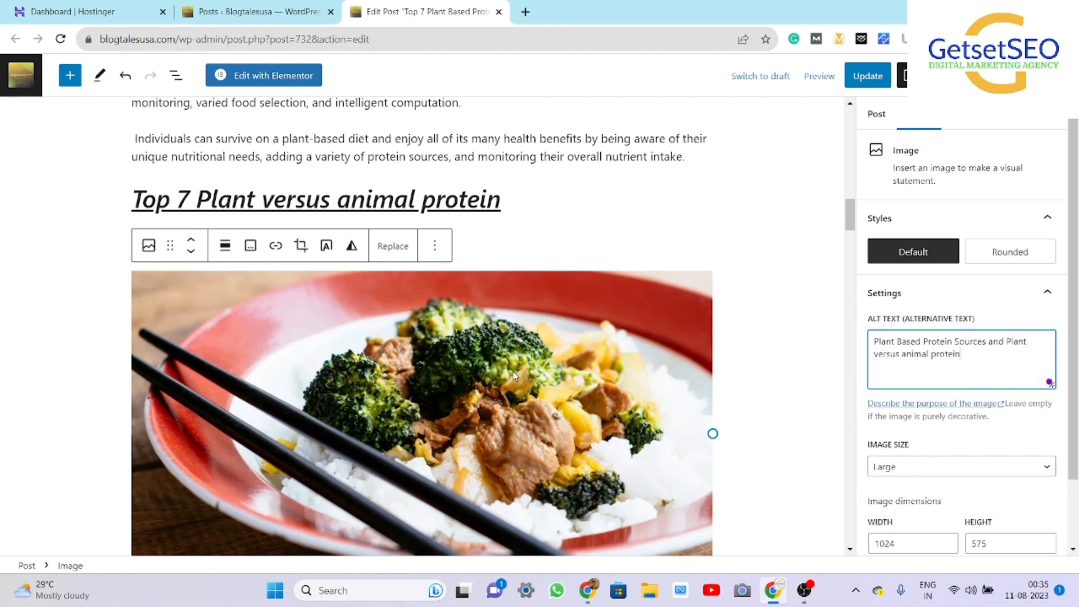
Give the bean pot image at the end of the Beans section the alt text "homemade chilli bean for health benefits".
{"action": "scroll", "coordinate": [514, 375], "scroll_direction": "down", "scroll_amount": 2}
{"action": "scroll", "coordinate": [514, 375], "scroll_direction": "down", "scroll_amount": 18}
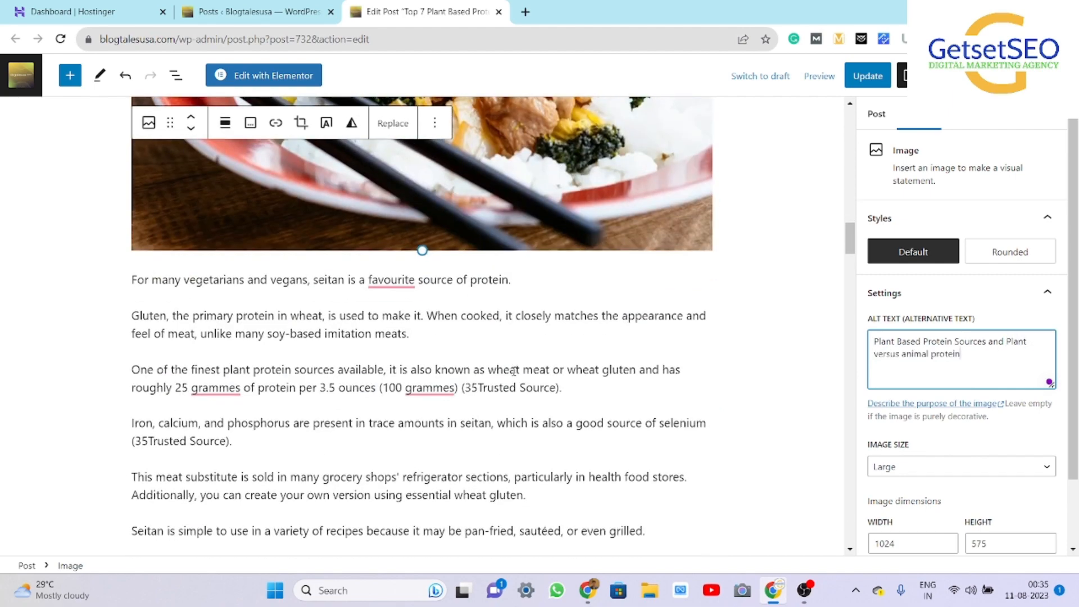
{"action": "scroll", "coordinate": [513, 376], "scroll_direction": "down", "scroll_amount": 15}
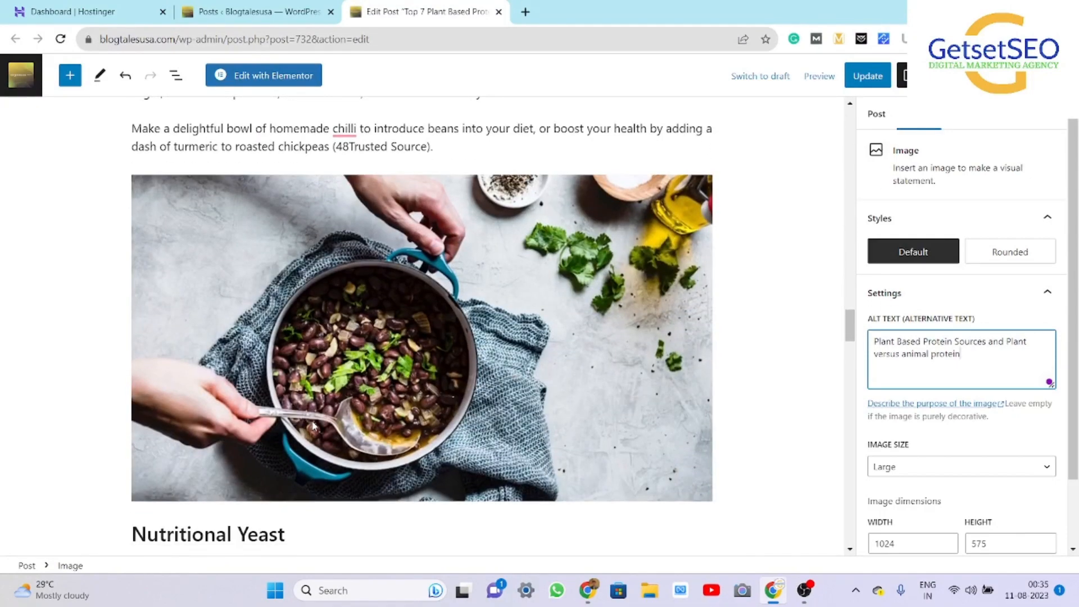
{"action": "scroll", "coordinate": [358, 385], "scroll_direction": "up", "scroll_amount": 7}
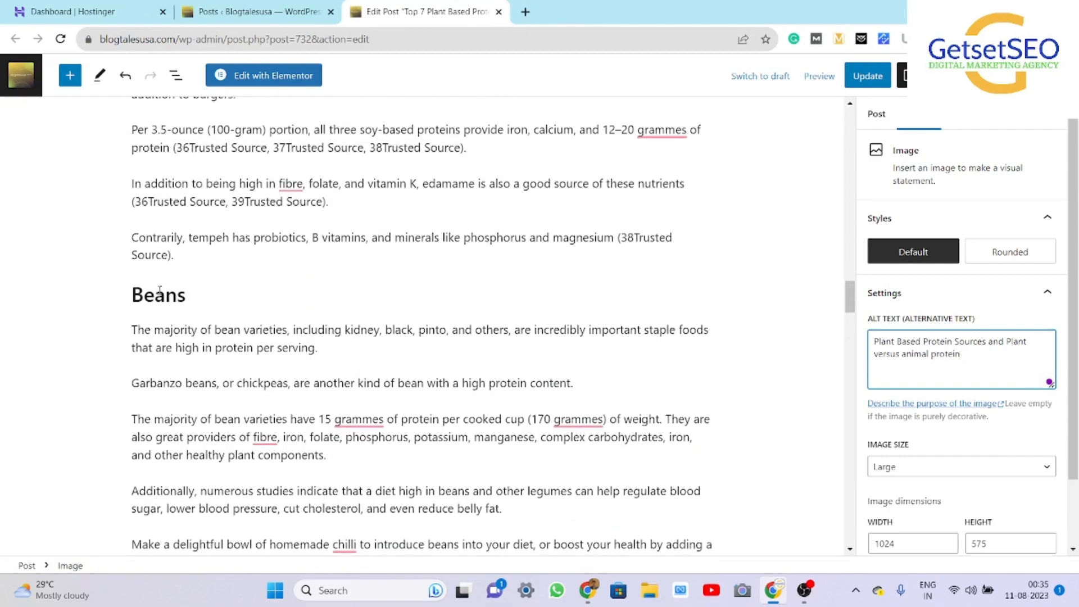
{"action": "scroll", "coordinate": [236, 333], "scroll_direction": "down", "scroll_amount": 2}
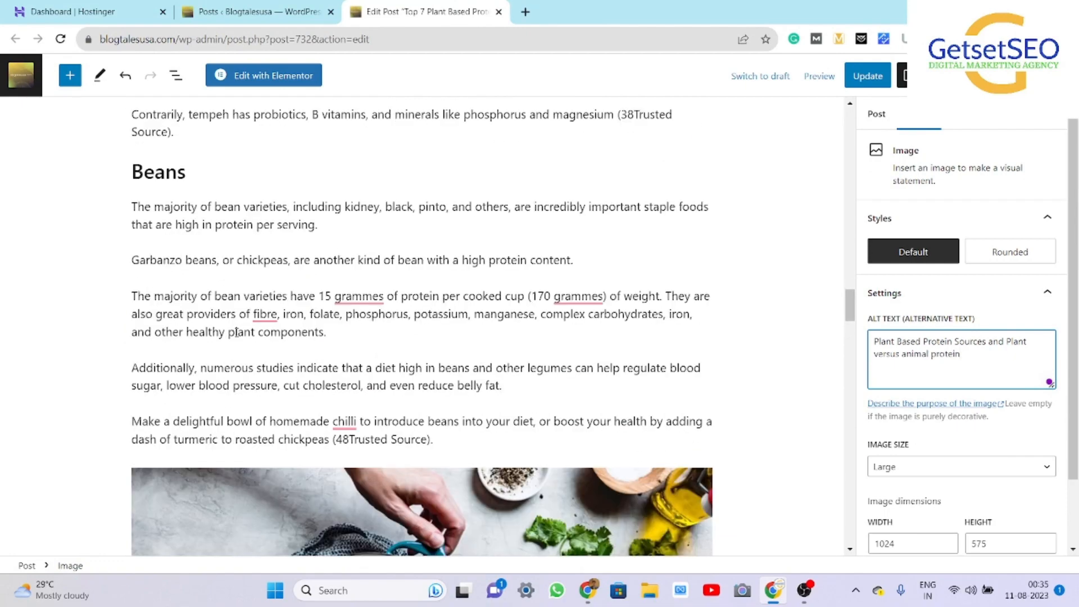
{"action": "scroll", "coordinate": [237, 332], "scroll_direction": "down", "scroll_amount": 4}
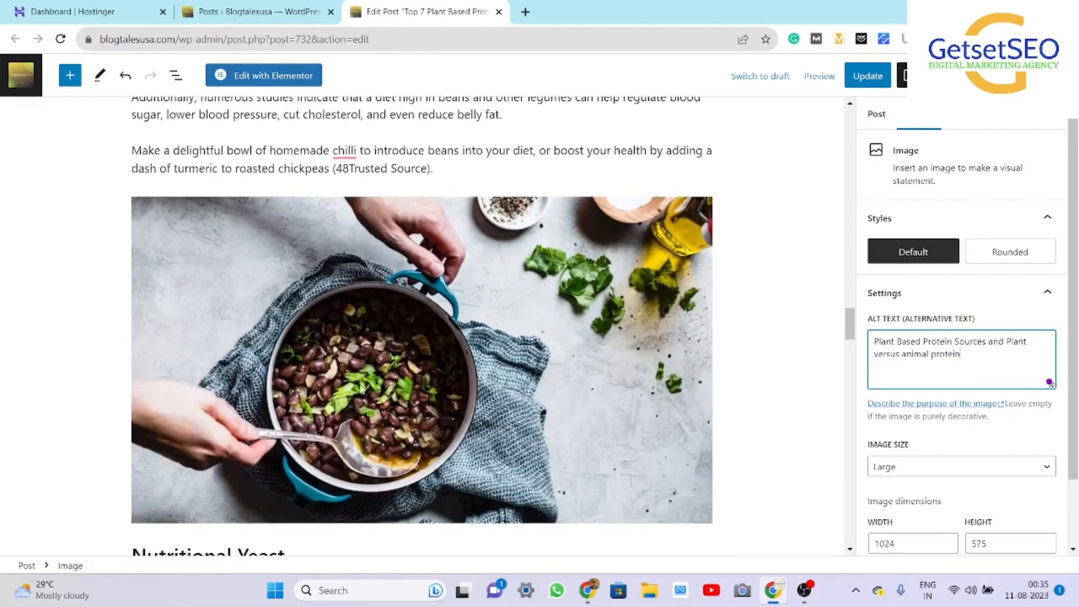
{"action": "left_click", "coordinate": [361, 382]}
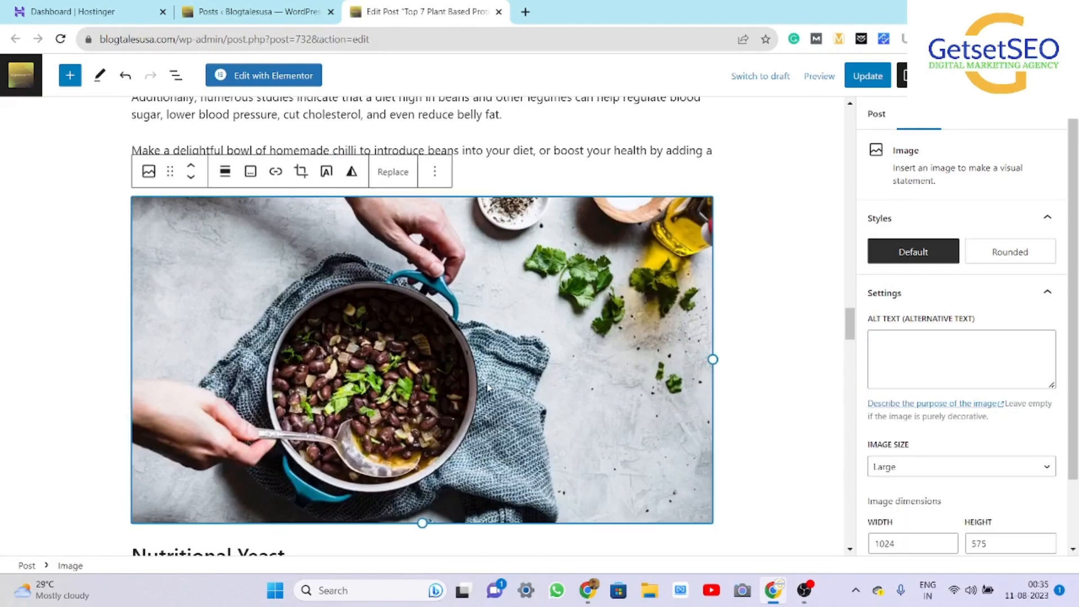
{"action": "scroll", "coordinate": [487, 387], "scroll_direction": "up", "scroll_amount": 1}
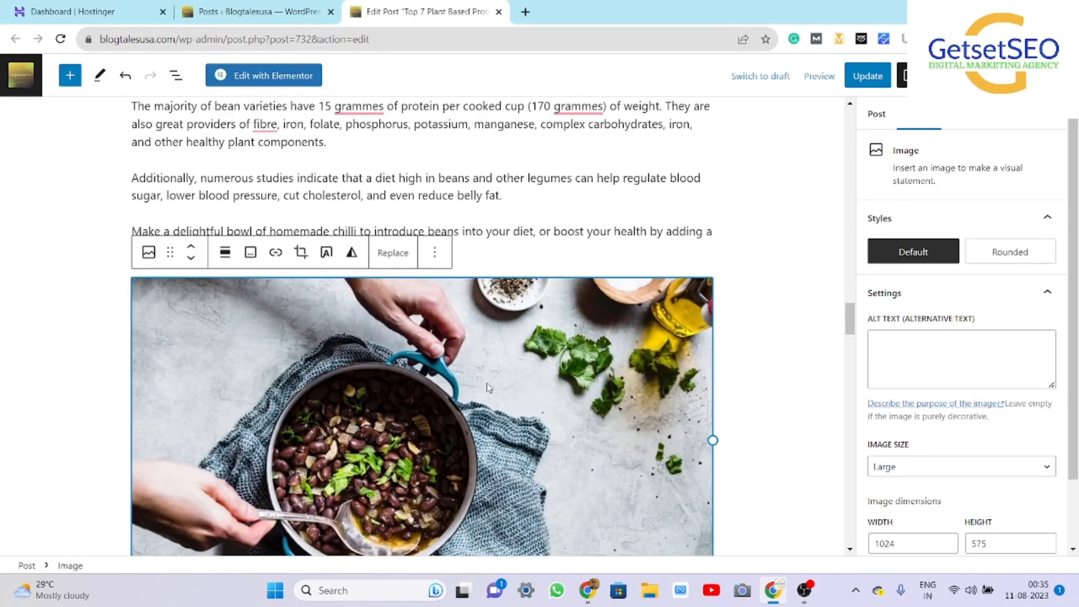
{"action": "left_click", "coordinate": [431, 229]}
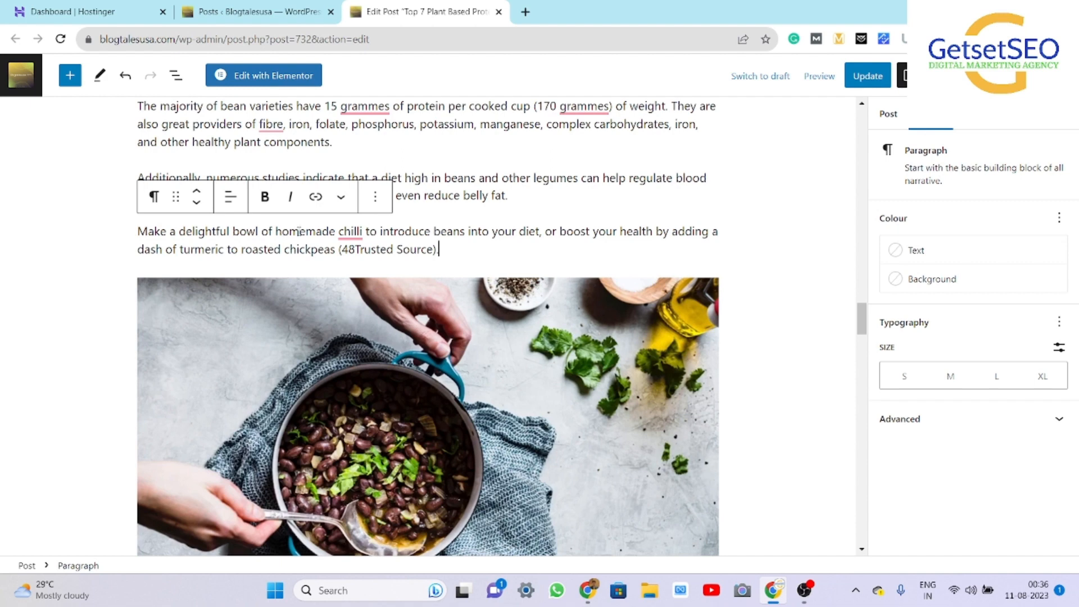
{"action": "left_click", "coordinate": [394, 313]}
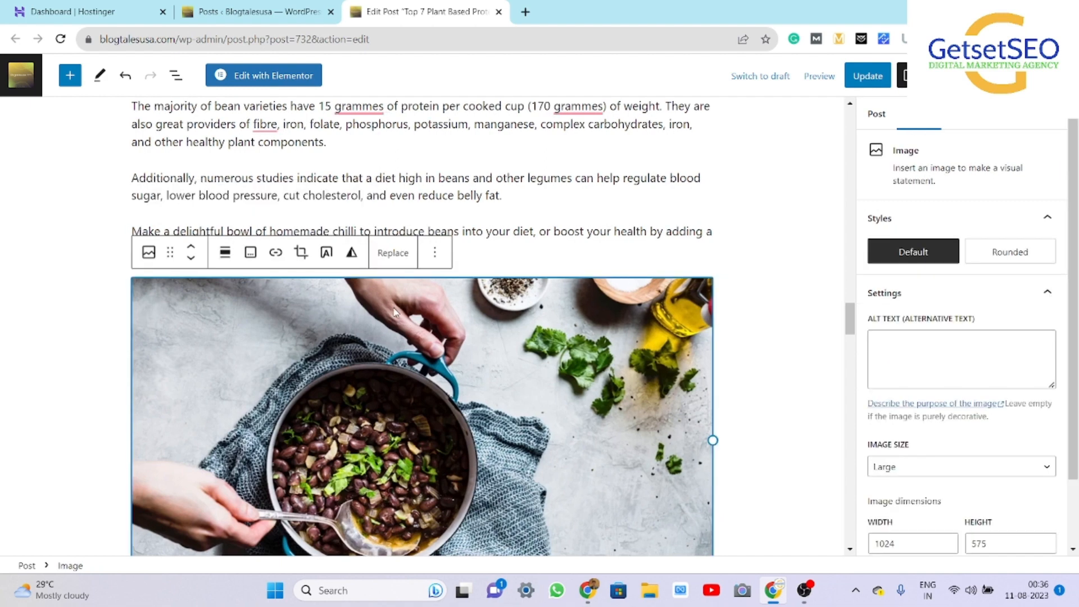
{"action": "left_click", "coordinate": [912, 366]}
{"action": "type", "text": "ho"}
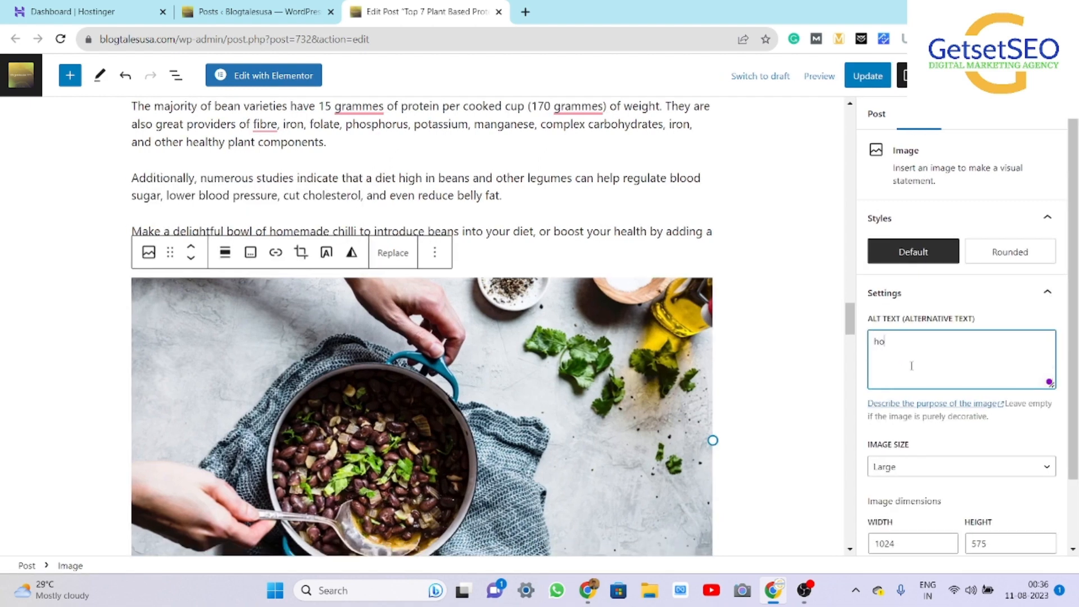
{"action": "type", "text": "memade chilli bean t"}
{"action": "type", "text": "or health"}
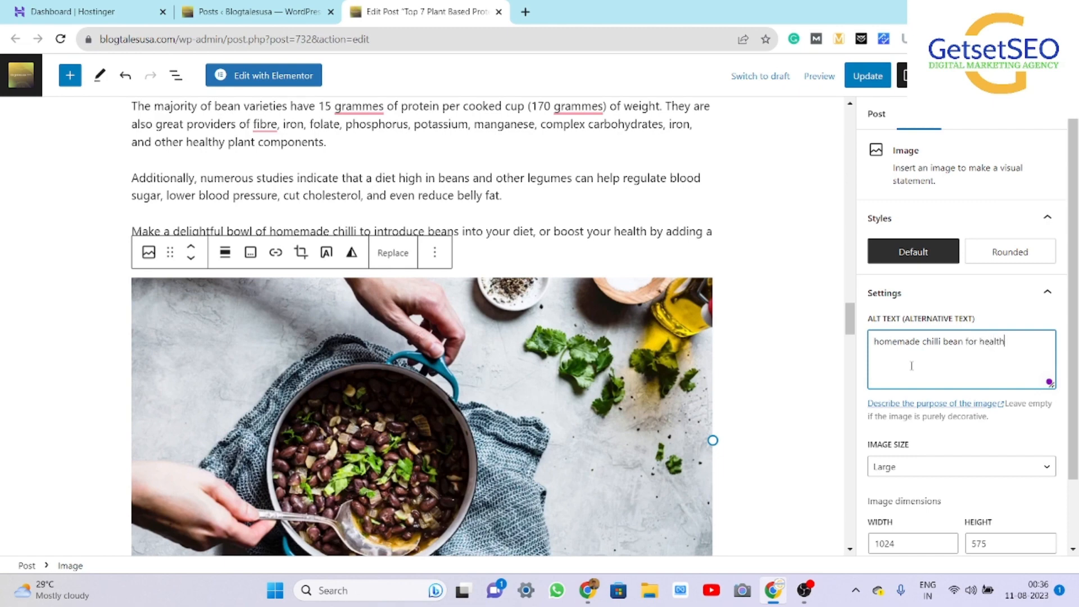
{"action": "type", "text": " benefits"}
Find the next image below the Beans section and read the Soy Milk section's text for suitable alt text keywords.
{"action": "scroll", "coordinate": [638, 330], "scroll_direction": "down", "scroll_amount": 3}
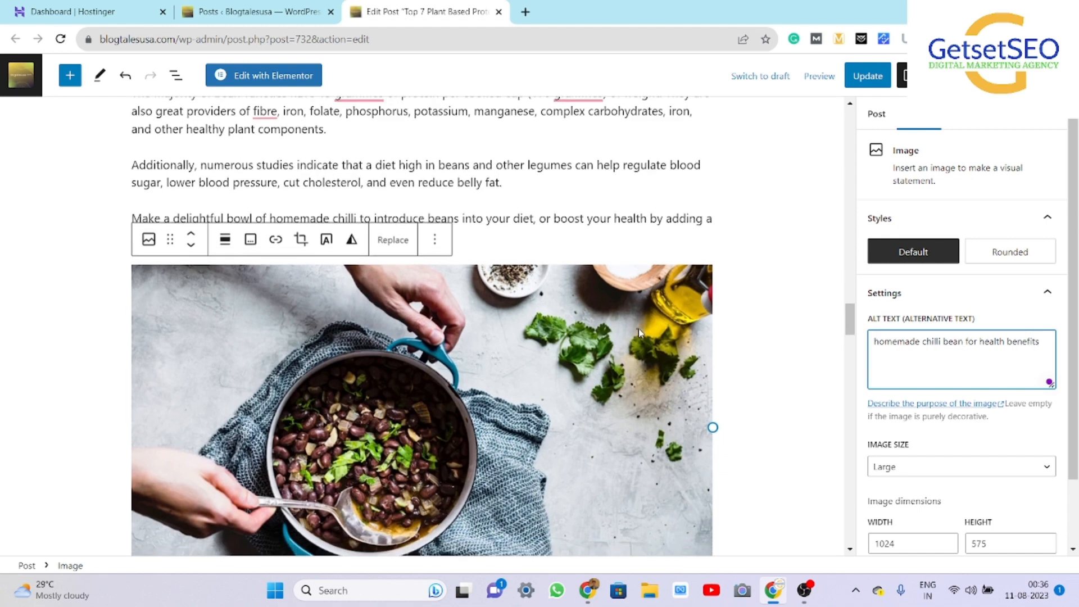
{"action": "scroll", "coordinate": [638, 333], "scroll_direction": "down", "scroll_amount": 4}
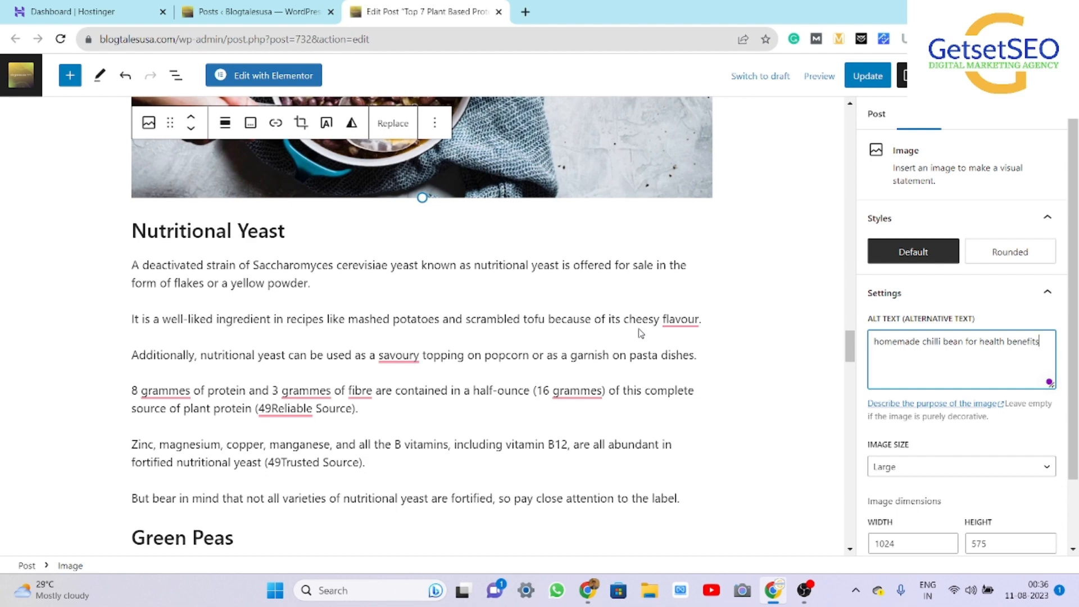
{"action": "scroll", "coordinate": [582, 342], "scroll_direction": "down", "scroll_amount": 3}
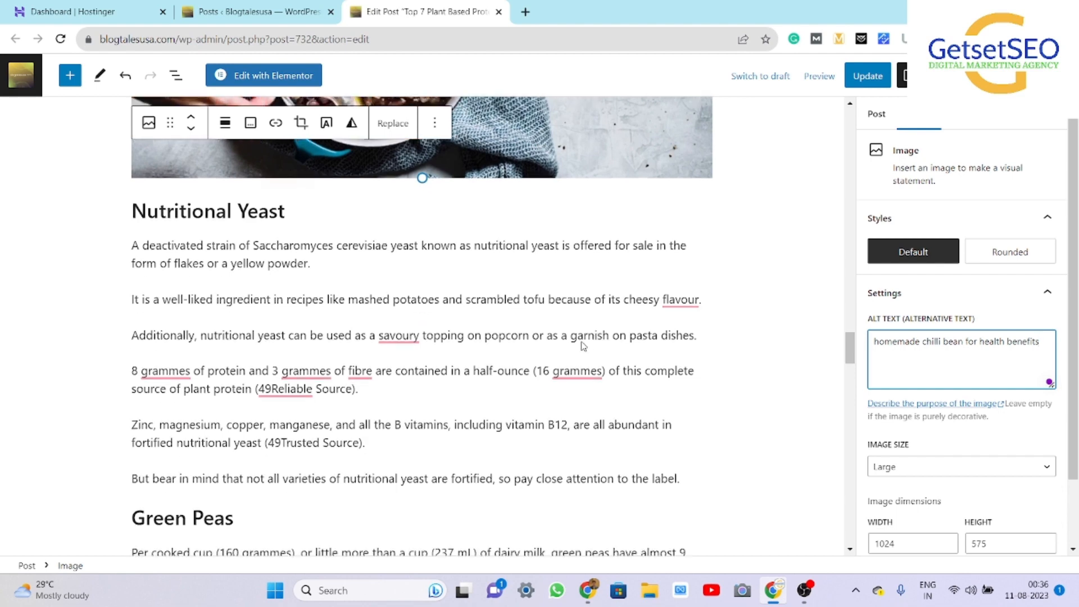
{"action": "scroll", "coordinate": [583, 342], "scroll_direction": "down", "scroll_amount": 12}
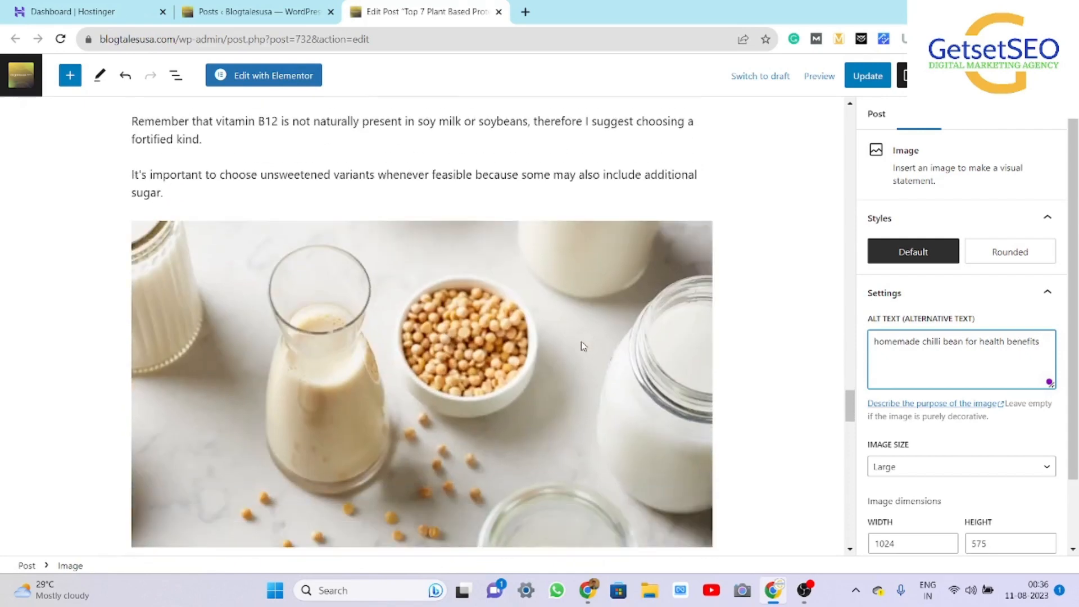
{"action": "left_click", "coordinate": [538, 342]}
{"action": "scroll", "coordinate": [493, 343], "scroll_direction": "up", "scroll_amount": 3}
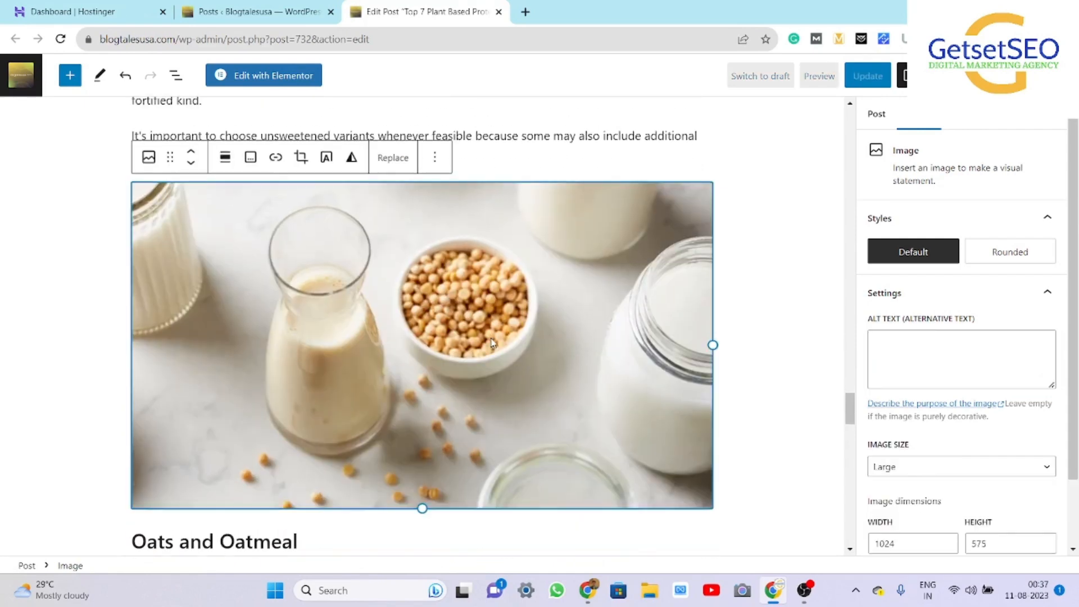
{"action": "scroll", "coordinate": [493, 343], "scroll_direction": "up", "scroll_amount": 2}
{"action": "left_click", "coordinate": [480, 314]}
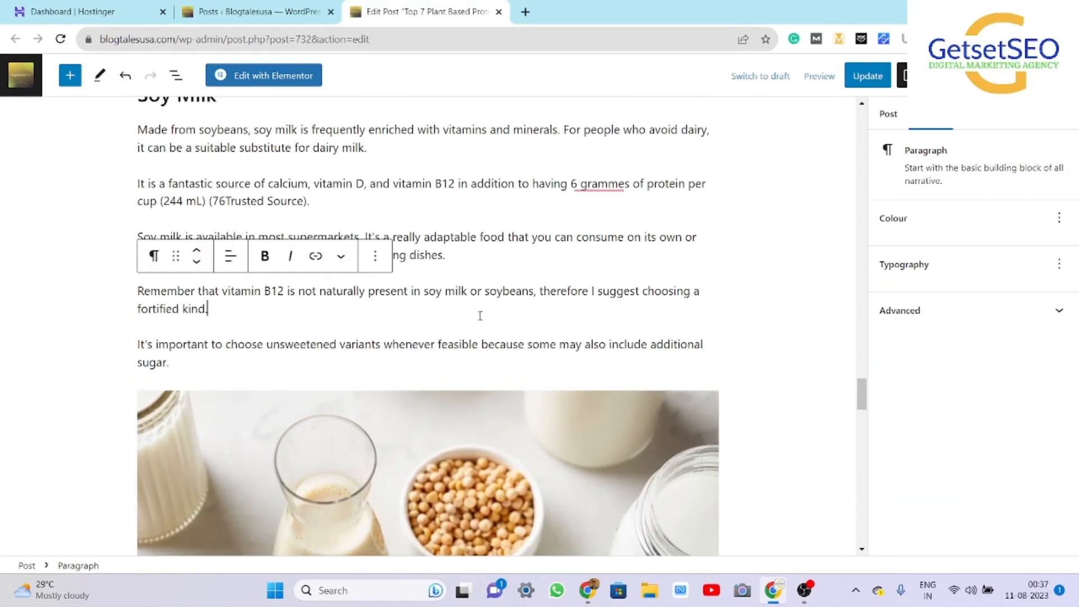
{"action": "scroll", "coordinate": [384, 278], "scroll_direction": "up", "scroll_amount": 2}
{"action": "left_click", "coordinate": [196, 217]}
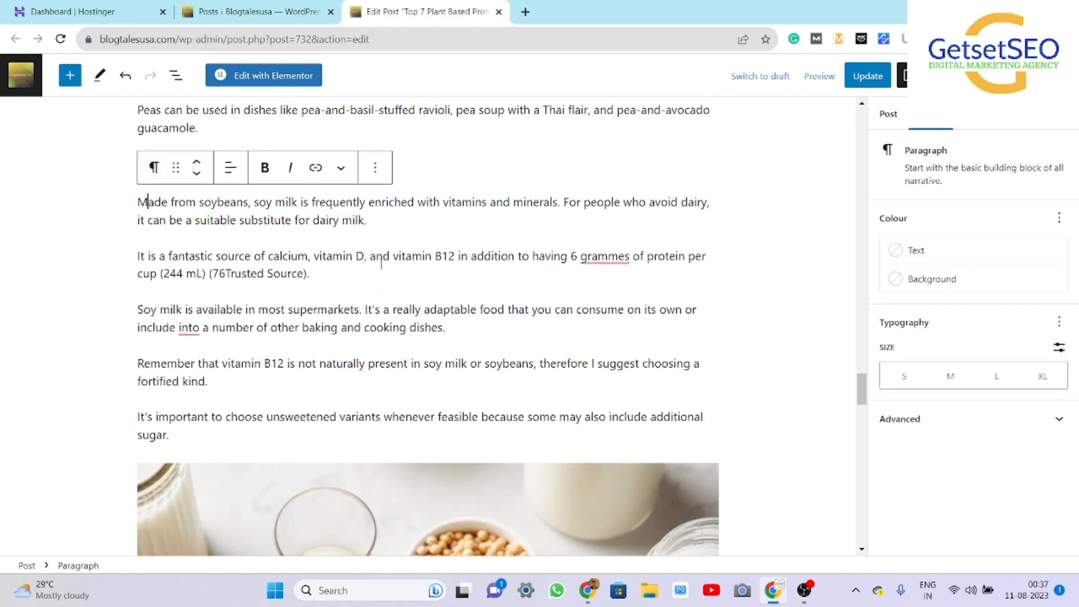
{"action": "scroll", "coordinate": [439, 251], "scroll_direction": "down", "scroll_amount": 2}
{"action": "scroll", "coordinate": [439, 252], "scroll_direction": "down", "scroll_amount": 4}
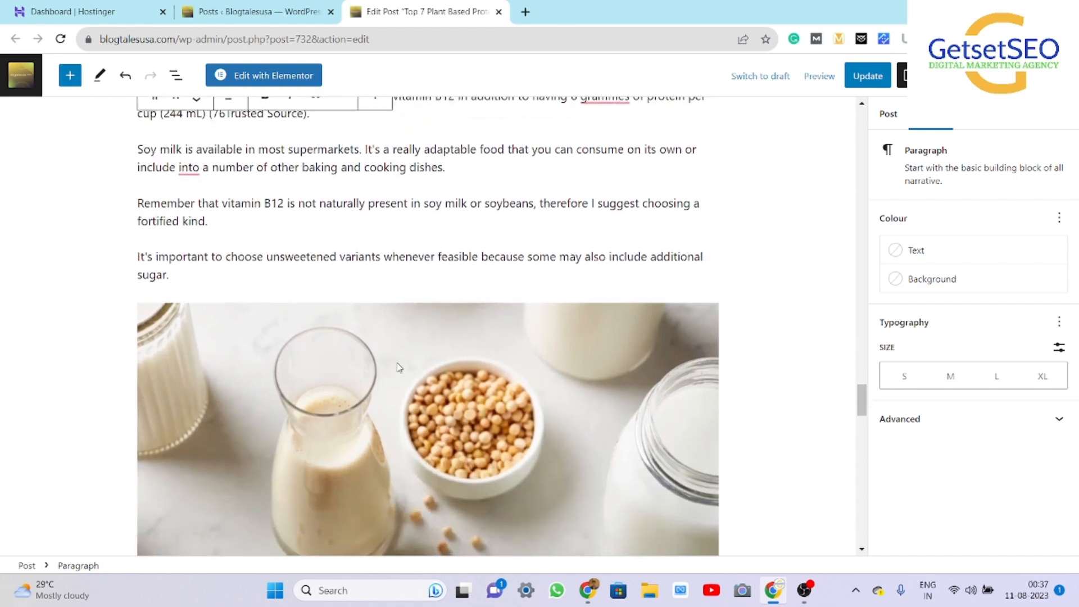
Give the image in the Soy Milk section the alt text "soy milk health benefits for body".
{"action": "left_click", "coordinate": [398, 364]}
{"action": "left_click", "coordinate": [899, 375]}
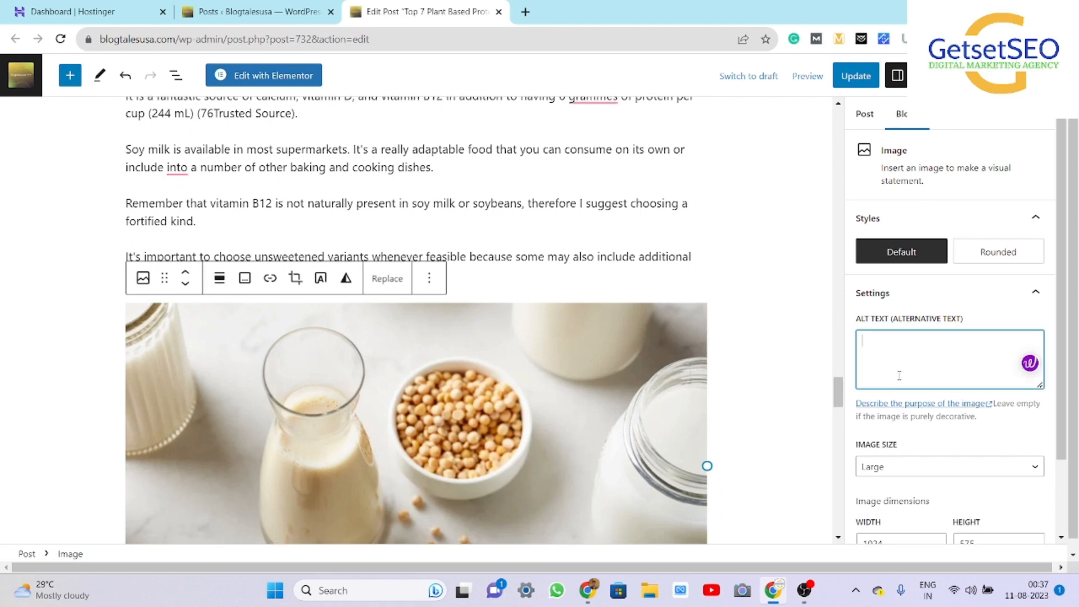
{"action": "type", "text": "soya mil"}
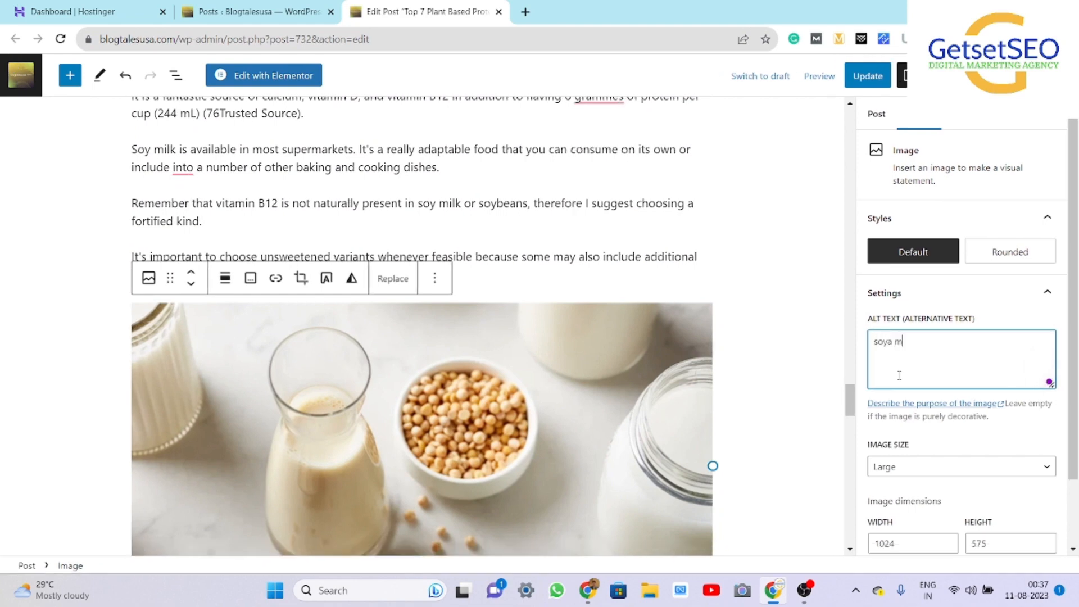
{"action": "key", "text": "BackSpace"}
{"action": "key", "text": "BackSpace"}
{"action": "key", "text": "BackSpace"}
{"action": "key", "text": "BackSpace"}
{"action": "key", "text": "BackSpace"}
{"action": "type", "text": "milk healgth benefits"}
{"action": "left_click", "coordinate": [931, 340]}
{"action": "key", "text": "BackSpace"}
{"action": "left_click", "coordinate": [990, 350]}
{"action": "type", "text": "for bo"}
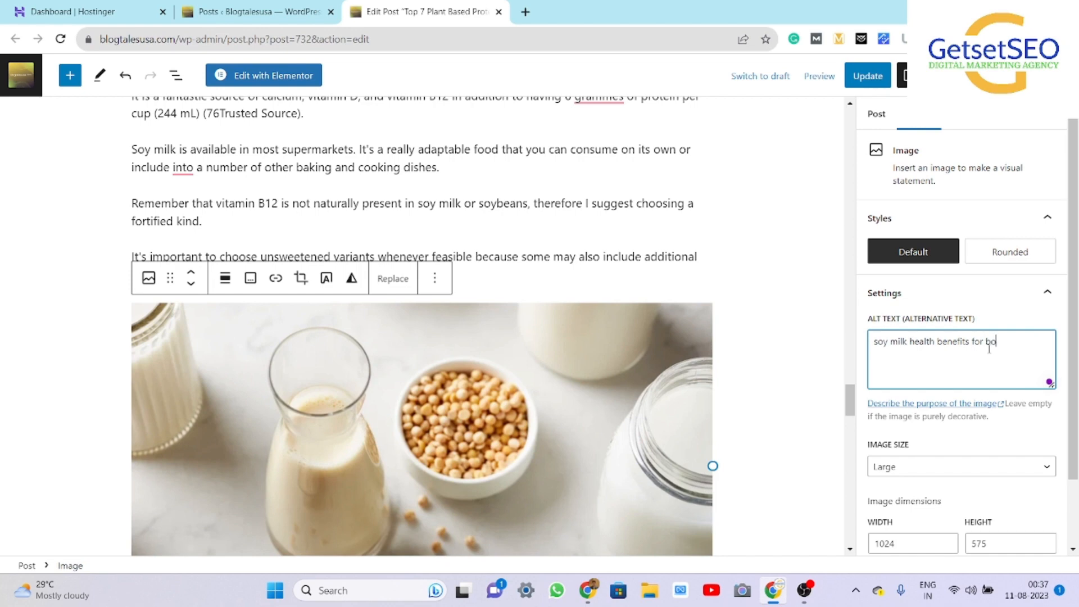
{"action": "type", "text": "dy"}
Check the rest of the post for further images and update the post.
{"action": "scroll", "coordinate": [559, 331], "scroll_direction": "down", "scroll_amount": 6}
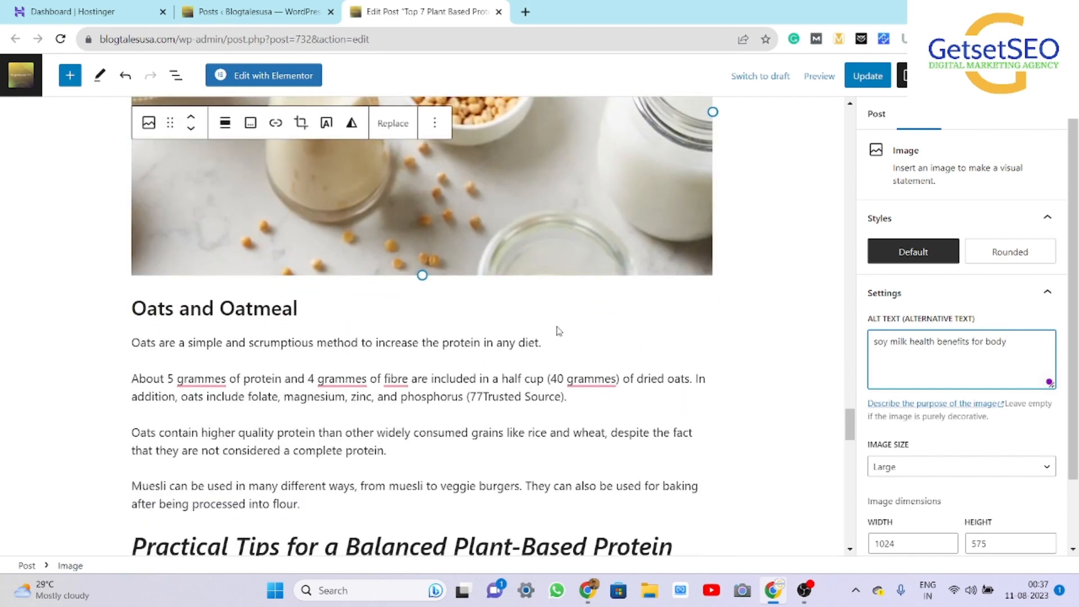
{"action": "scroll", "coordinate": [558, 330], "scroll_direction": "down", "scroll_amount": 15}
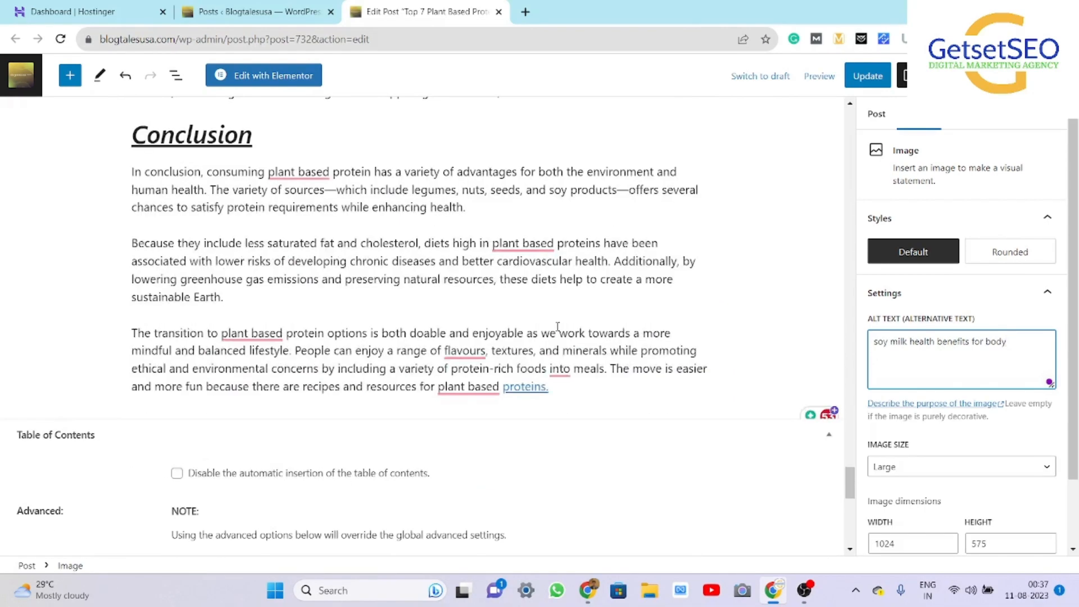
{"action": "scroll", "coordinate": [558, 327], "scroll_direction": "down", "scroll_amount": 3}
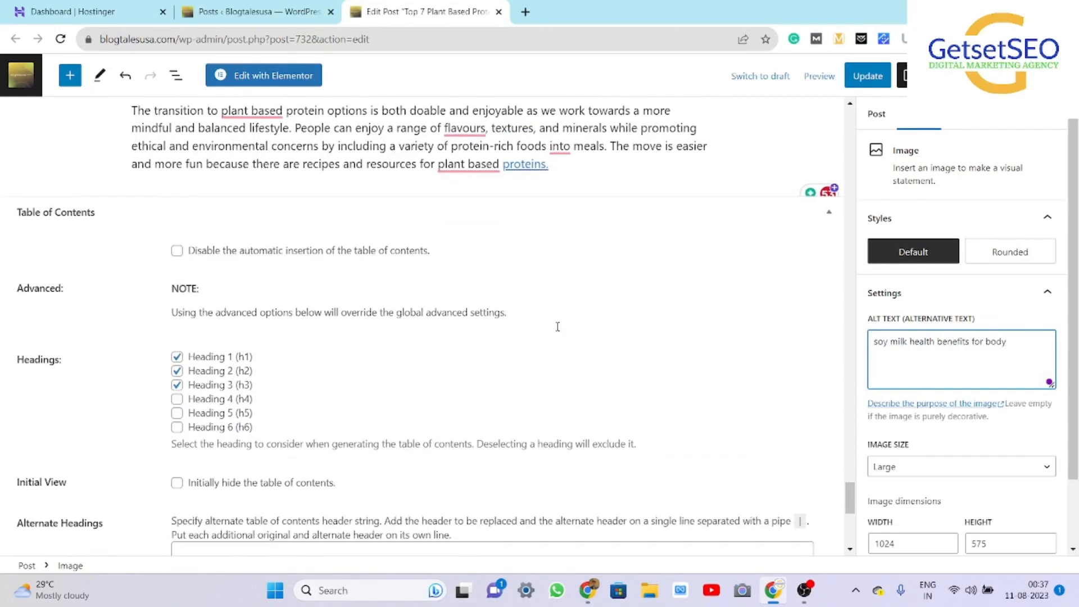
{"action": "scroll", "coordinate": [558, 327], "scroll_direction": "up", "scroll_amount": 20}
{"action": "scroll", "coordinate": [557, 327], "scroll_direction": "up", "scroll_amount": 10}
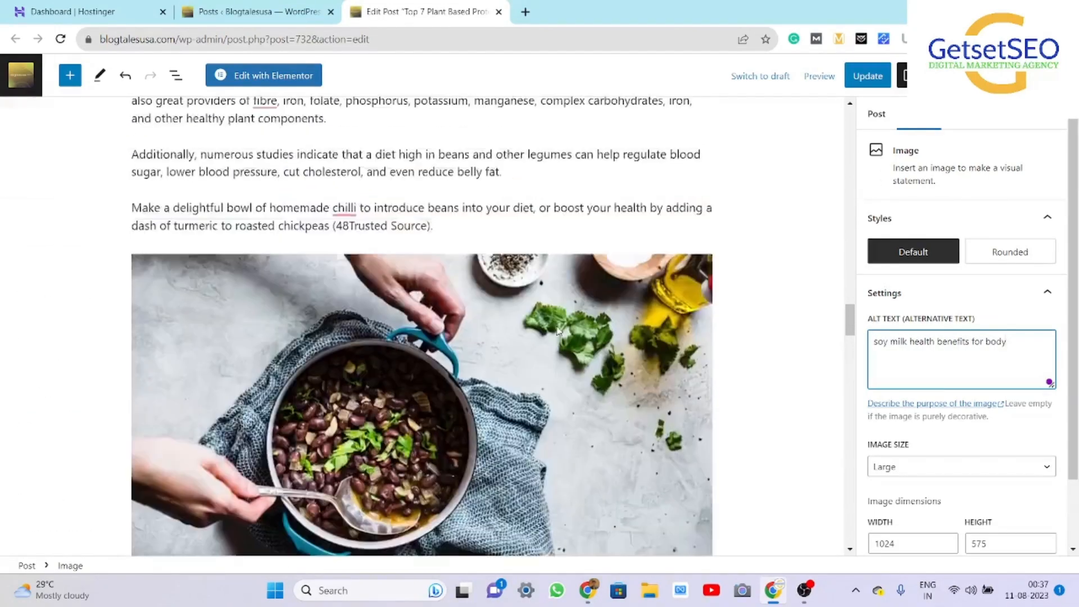
{"action": "left_click", "coordinate": [869, 78]}
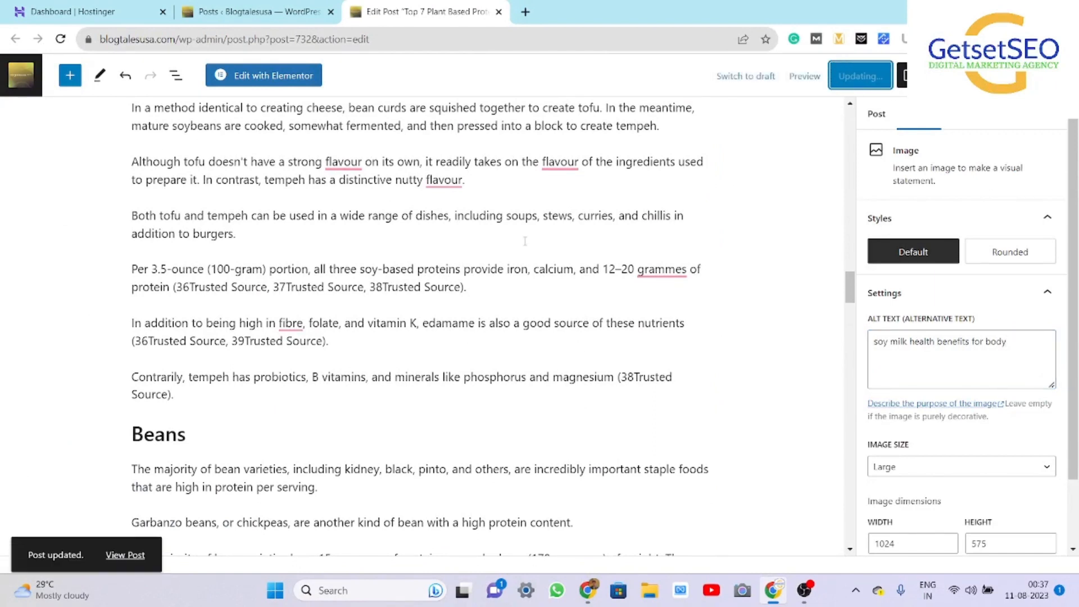
Check the alt text of the bean pot image in the Beans section and deselect the image.
{"action": "scroll", "coordinate": [324, 324], "scroll_direction": "down", "scroll_amount": 8}
{"action": "scroll", "coordinate": [323, 319], "scroll_direction": "down", "scroll_amount": 1}
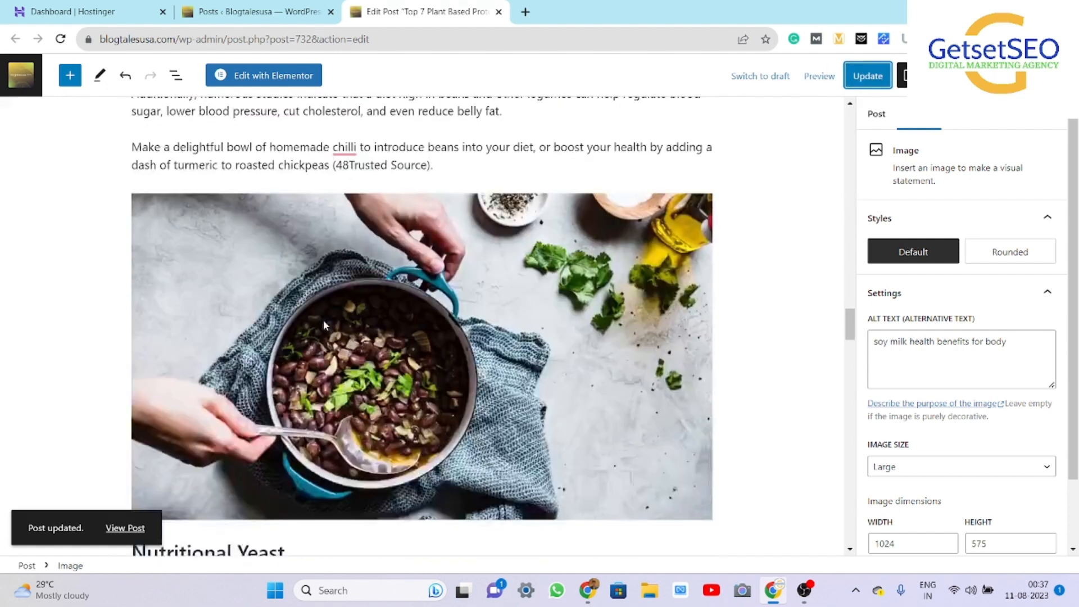
{"action": "left_click", "coordinate": [323, 319]}
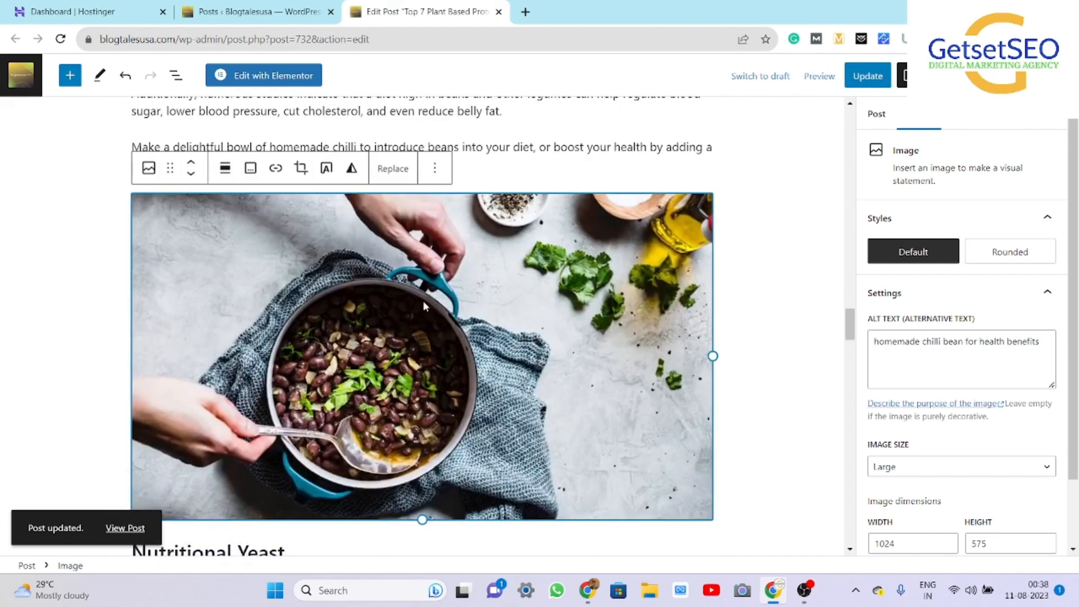
{"action": "left_click", "coordinate": [772, 298]}
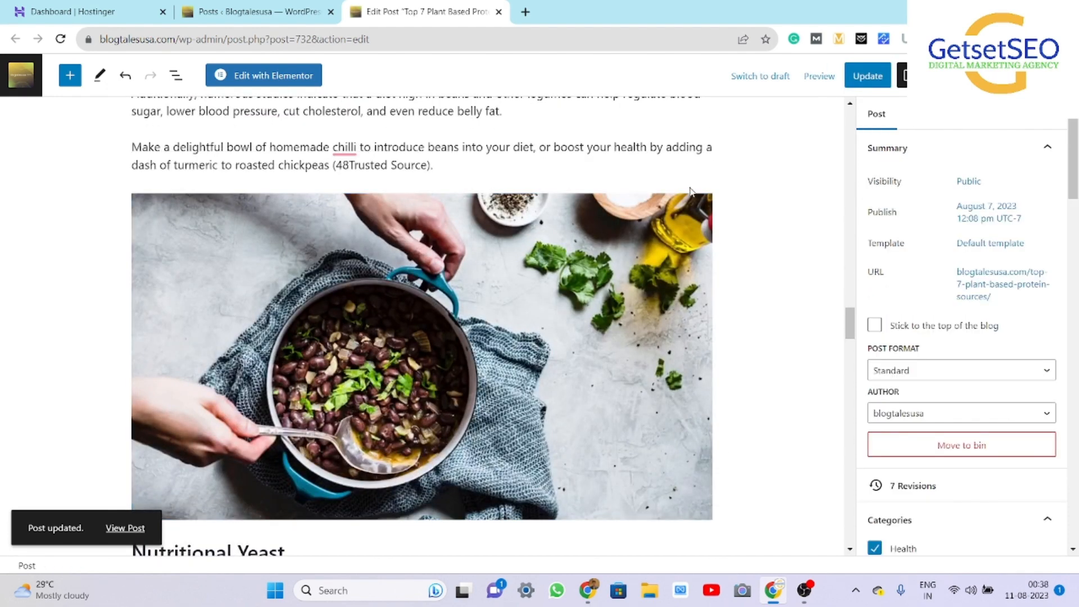
{"action": "scroll", "coordinate": [556, 115], "scroll_direction": "up", "scroll_amount": 5}
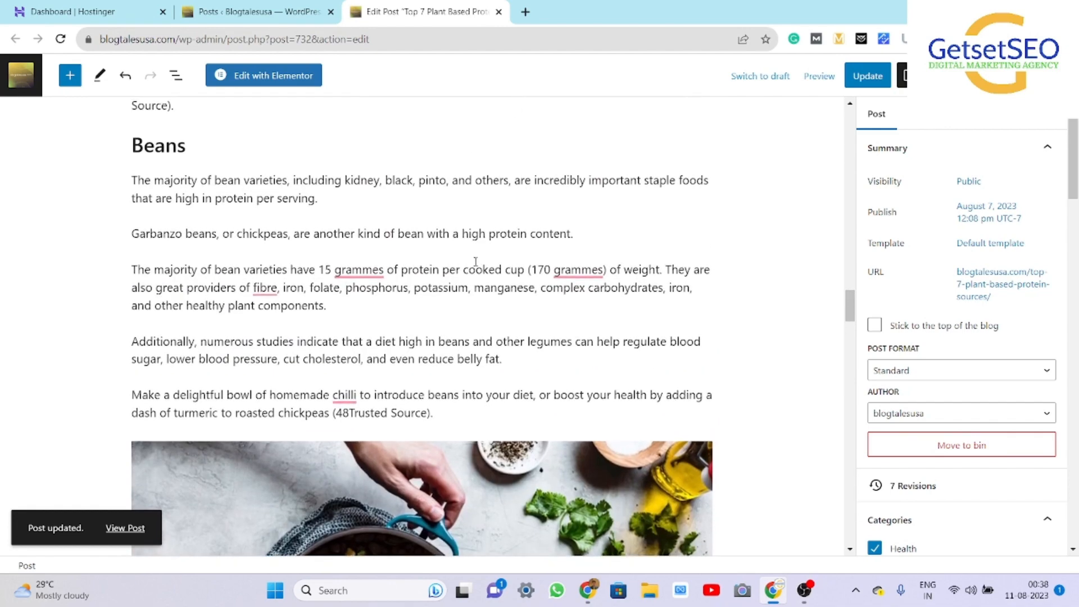
Search Google Images for "getsetseo" in a new browser tab and look through the image results and their captions.
{"action": "left_click", "coordinate": [526, 12]}
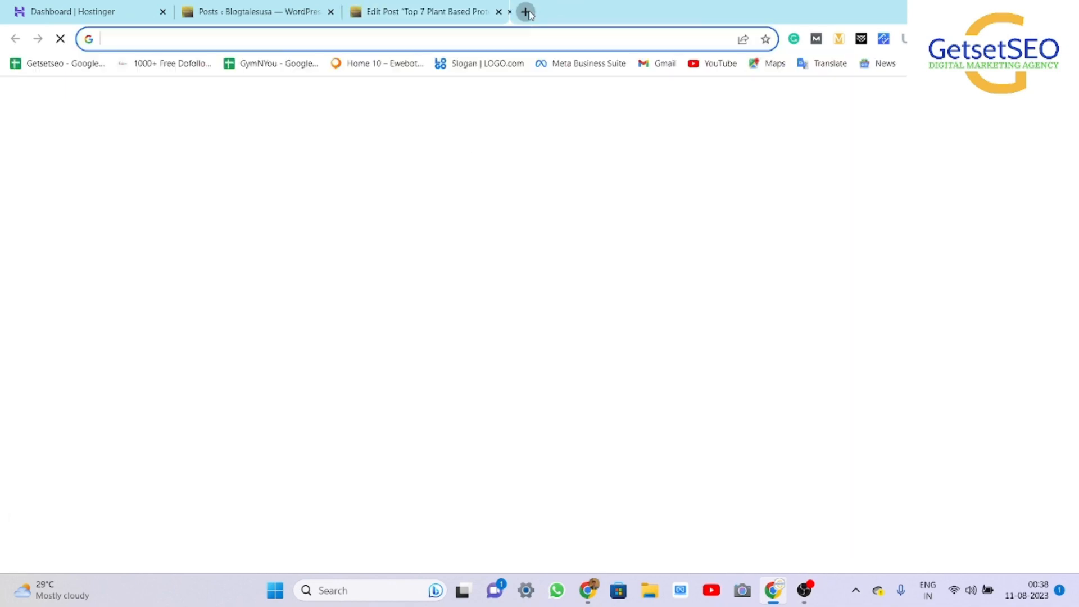
{"action": "left_click", "coordinate": [392, 301]}
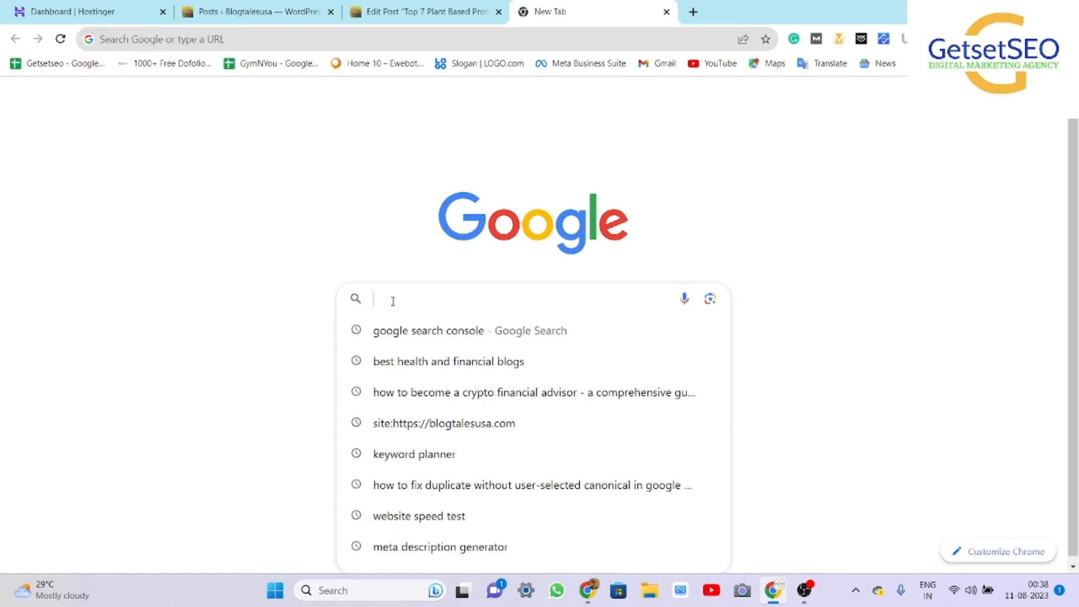
{"action": "type", "text": "getsetseo"}
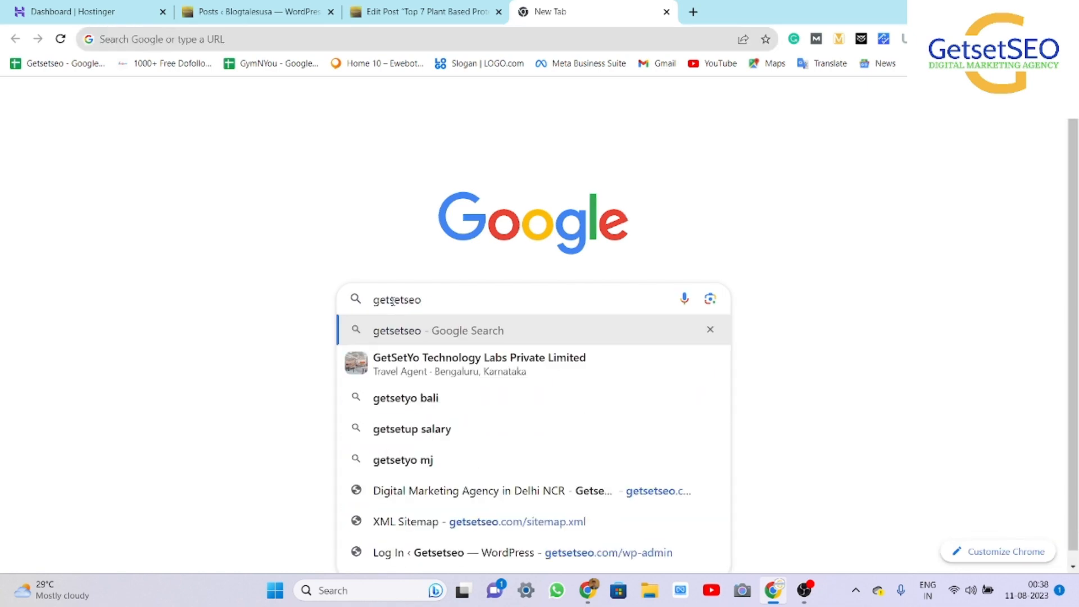
{"action": "key", "text": "Return"}
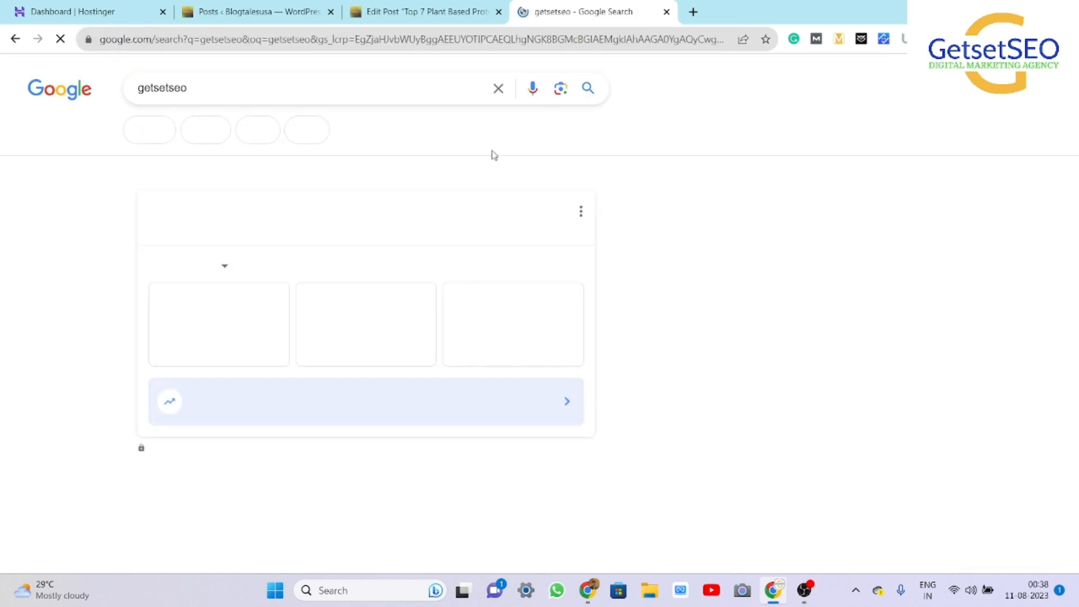
{"action": "left_click", "coordinate": [166, 144]}
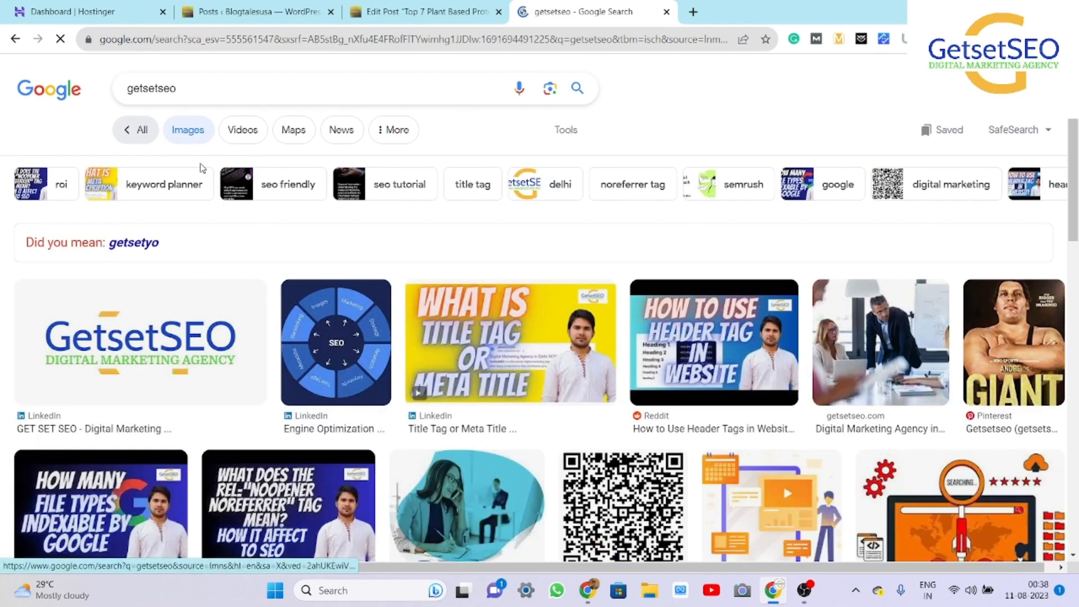
{"action": "scroll", "coordinate": [403, 316], "scroll_direction": "down", "scroll_amount": 1}
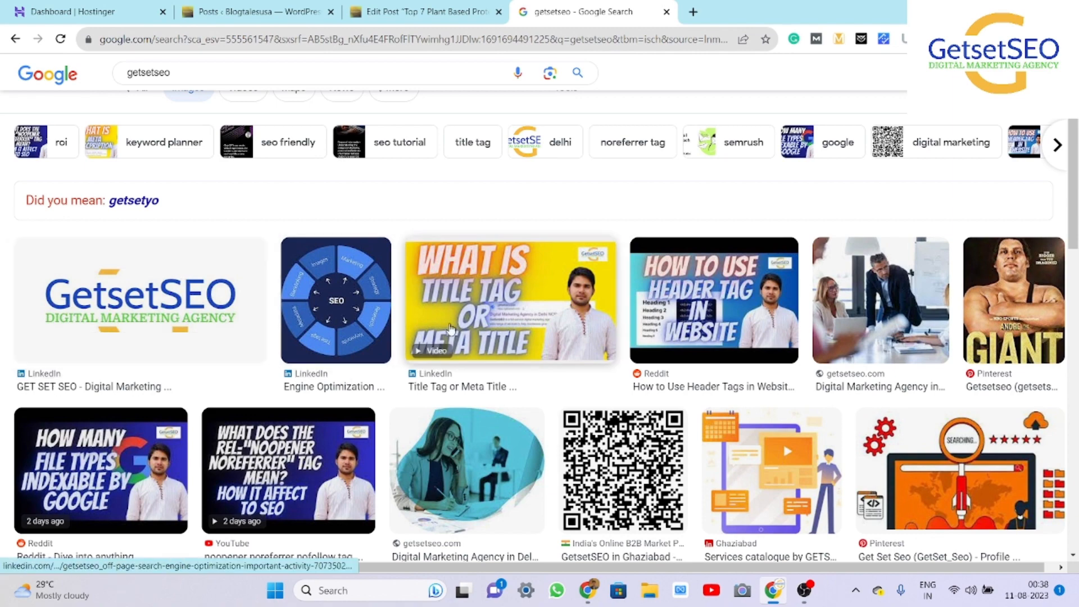
{"action": "scroll", "coordinate": [313, 367], "scroll_direction": "down", "scroll_amount": 4}
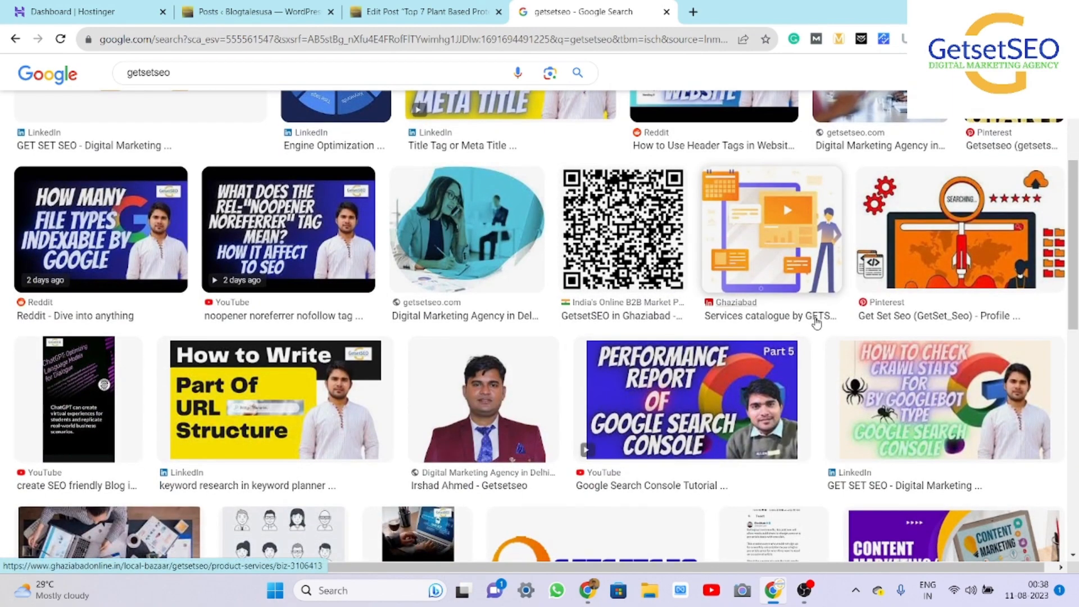
{"action": "scroll", "coordinate": [313, 390], "scroll_direction": "down", "scroll_amount": 10}
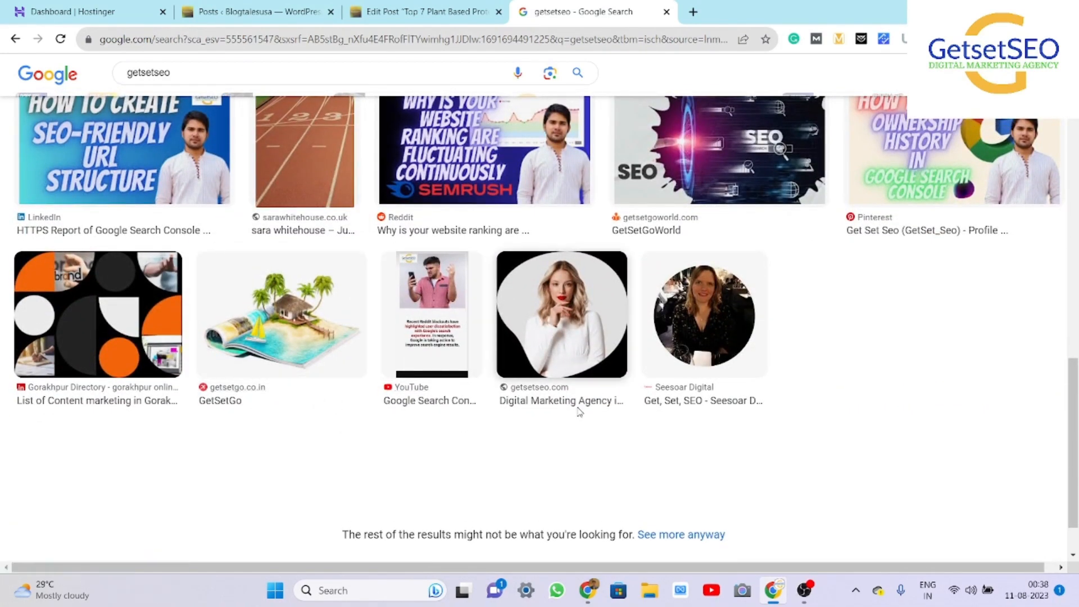
{"action": "scroll", "coordinate": [440, 314], "scroll_direction": "up", "scroll_amount": 10}
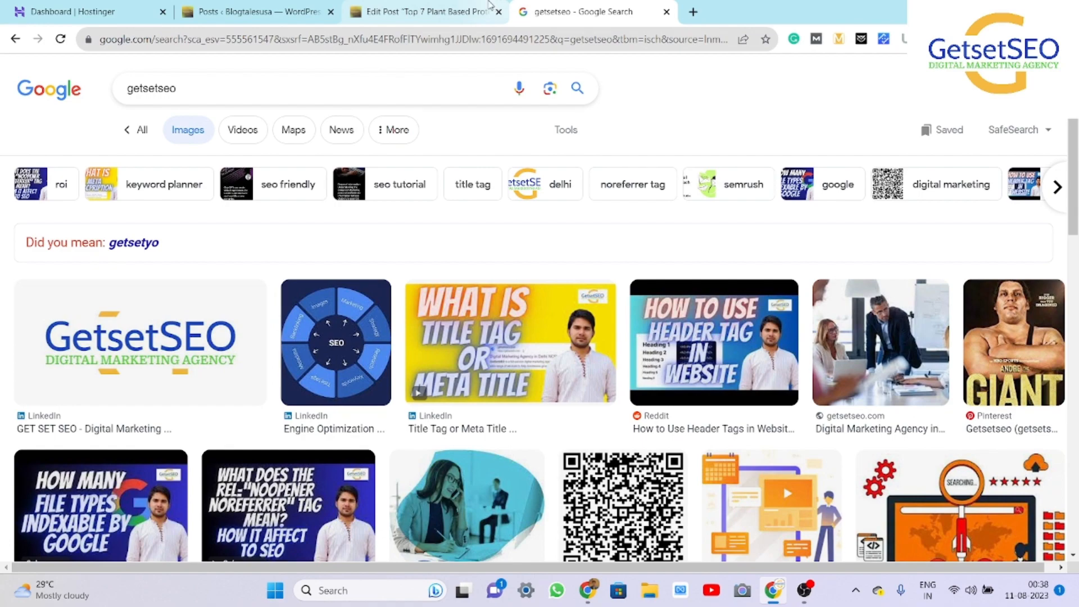
Close the image search tab and update the blog post again.
{"action": "left_click", "coordinate": [491, 8]}
{"action": "left_click", "coordinate": [569, 8]}
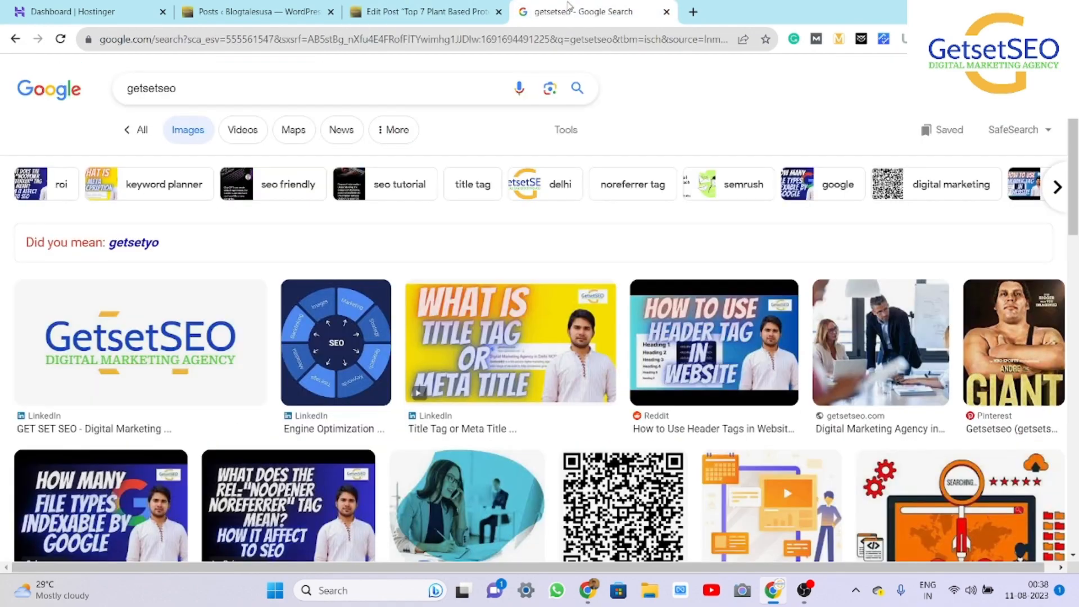
{"action": "left_click", "coordinate": [666, 11]}
{"action": "scroll", "coordinate": [411, 204], "scroll_direction": "up", "scroll_amount": 20}
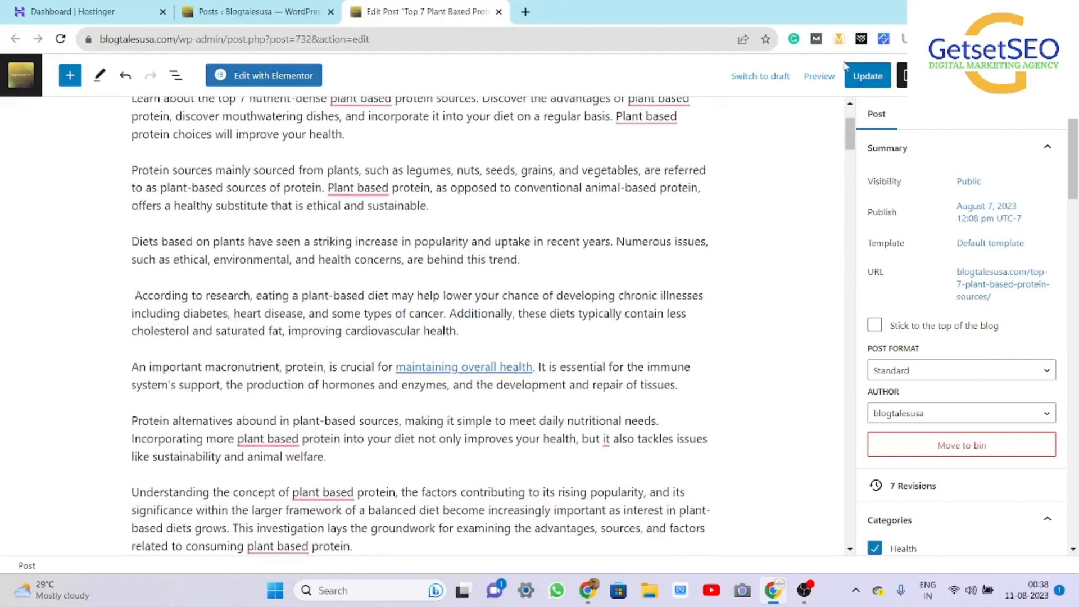
{"action": "key", "text": "ctrl+s"}
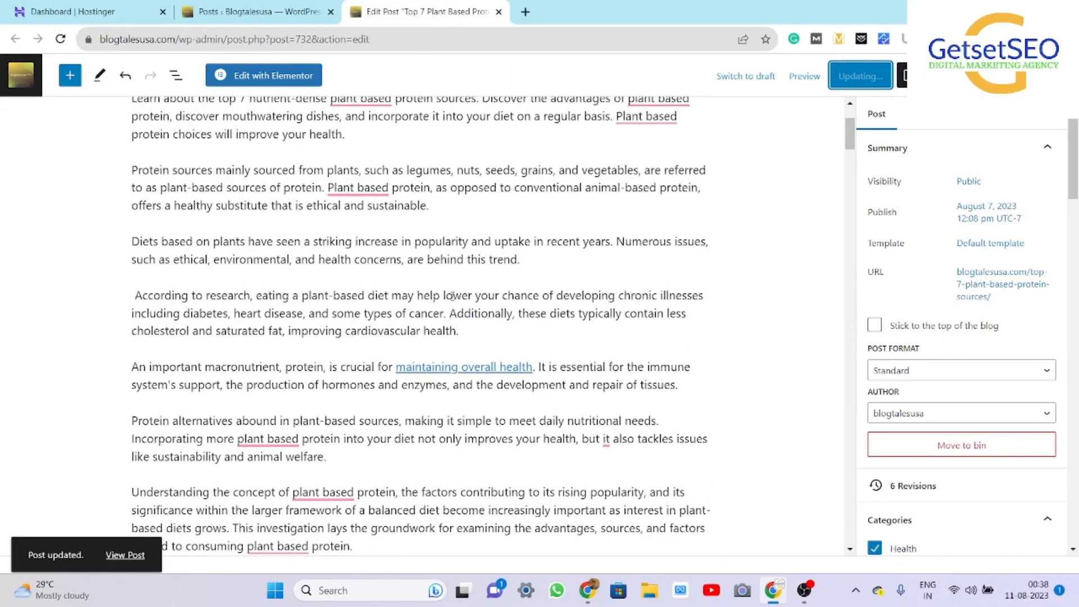